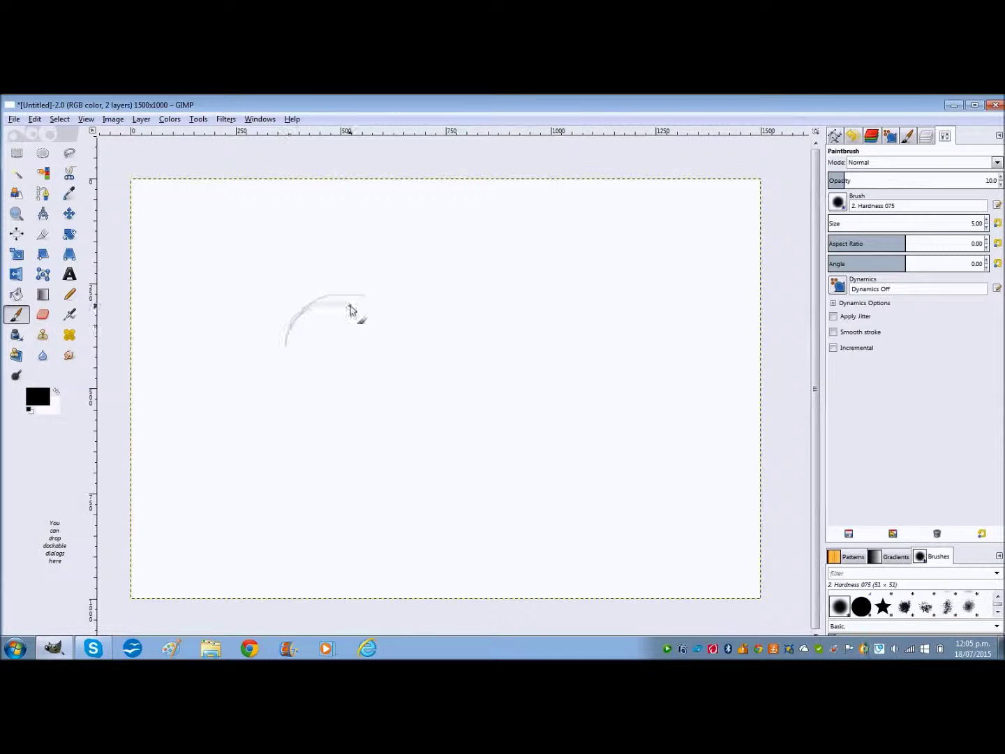
Sketch the rounded head outline, eye, back arc and neck fur hatching in light grey
left_click_drag(286, 345, 357, 338)
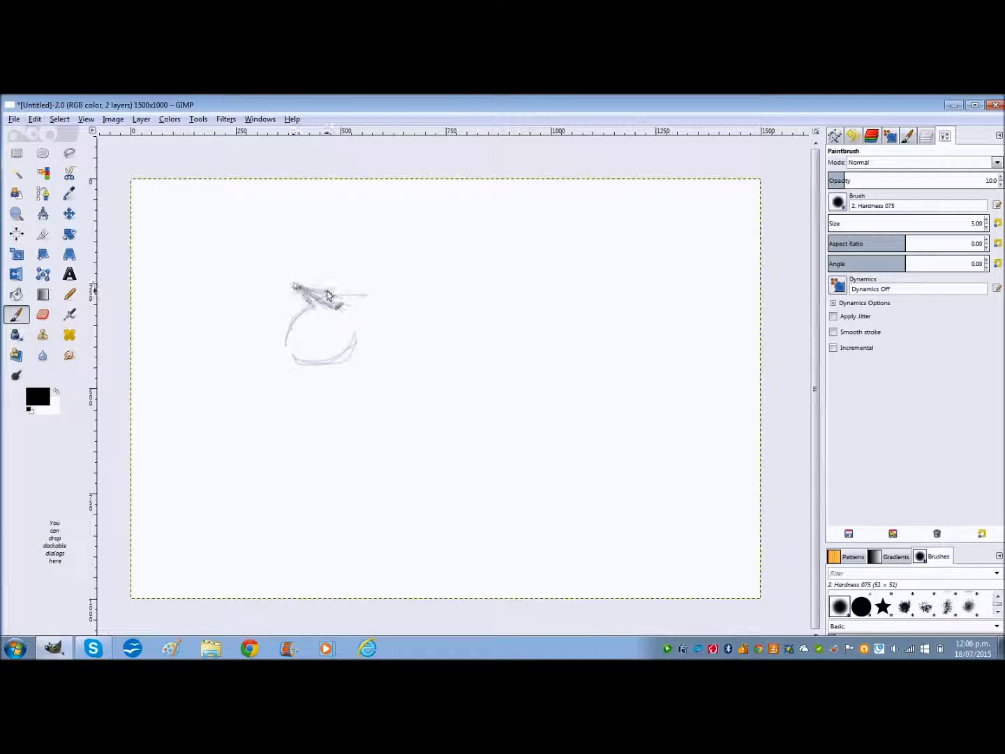
mouse_move(314, 339)
left_mouse_down()
mouse_move(336, 332)
mouse_move(384, 287)
mouse_move(422, 438)
mouse_move(325, 426)
mouse_move(513, 475)
mouse_move(293, 527)
left_mouse_up()
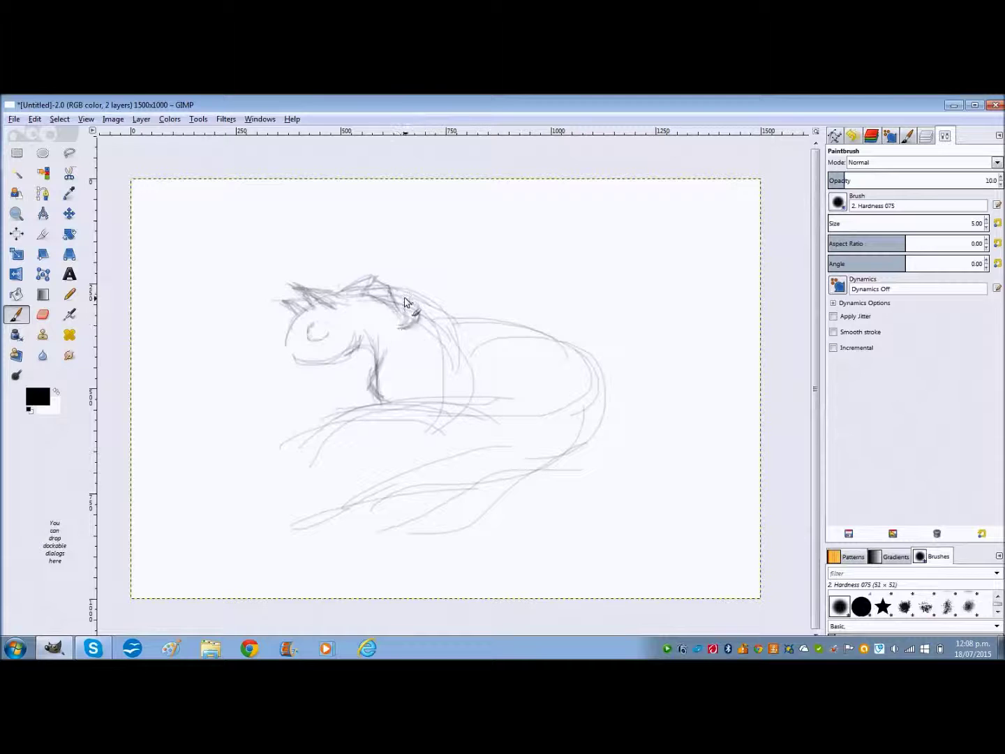
left_click_drag(424, 342, 450, 377)
left_click_drag(454, 322, 427, 382)
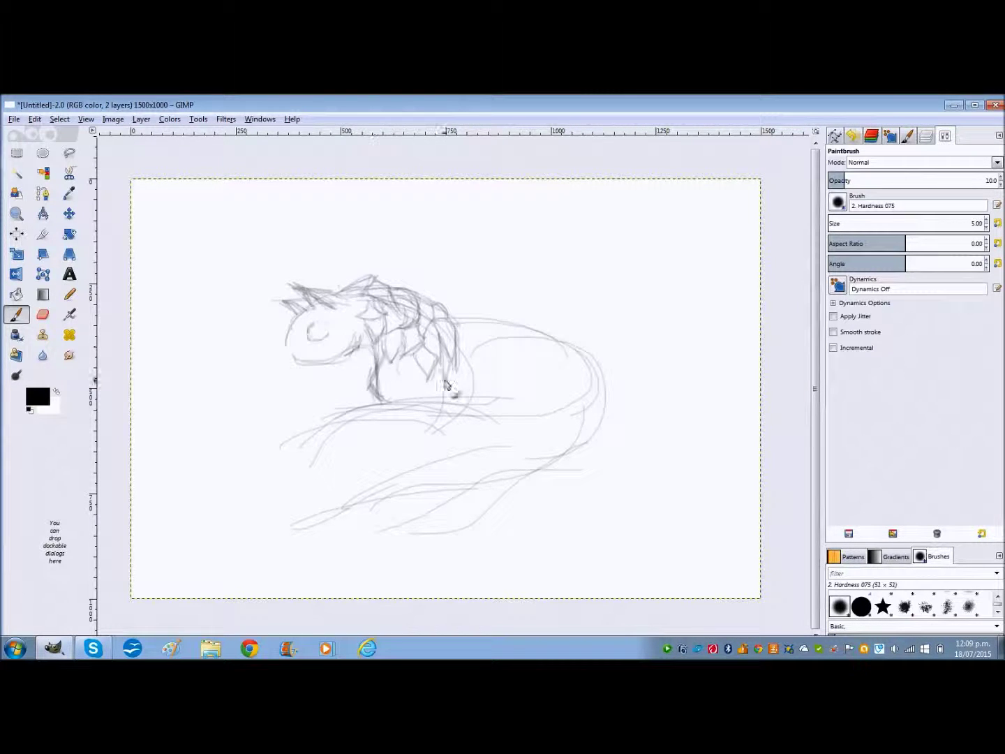
Outline the lower body, tails and curled right tail, and darken the fox's eye
mouse_move(300, 461)
left_mouse_down()
mouse_move(303, 422)
mouse_move(471, 458)
mouse_move(392, 527)
mouse_move(562, 462)
left_mouse_up()
left_click_drag(510, 433, 590, 374)
mouse_move(544, 342)
left_mouse_down()
mouse_move(622, 430)
mouse_move(583, 496)
left_mouse_up()
scroll(310, 339, "up", 2)
mouse_move(360, 335)
left_mouse_down()
mouse_move(381, 360)
mouse_move(447, 360)
left_mouse_up()
Sketch the small creature's paw fingers and the curled tail circle at lower left
scroll(377, 360, "left", 2)
scroll(293, 340, "right", 3)
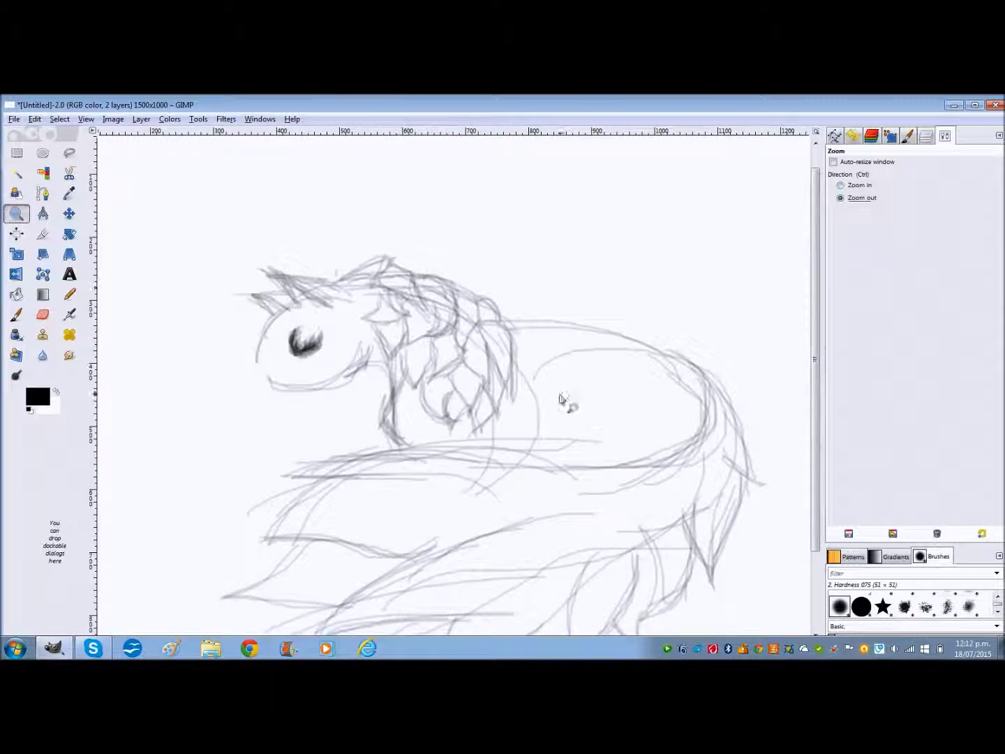
scroll(561, 399, "down", 1)
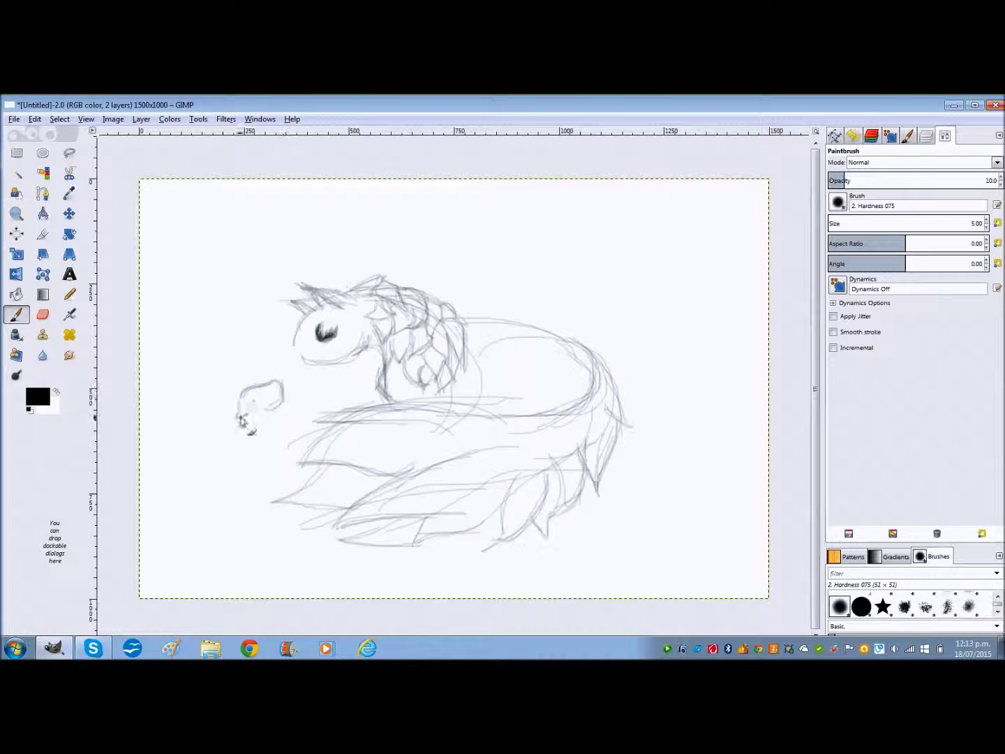
scroll(292, 345, "up", 1)
left_click_drag(273, 391, 304, 354)
scroll(213, 209, "down", 1)
left_click_drag(204, 495, 267, 494)
Add a new colour layer and paint the eye and neck patches red
key("shift+ctrl+n")
key("Return")
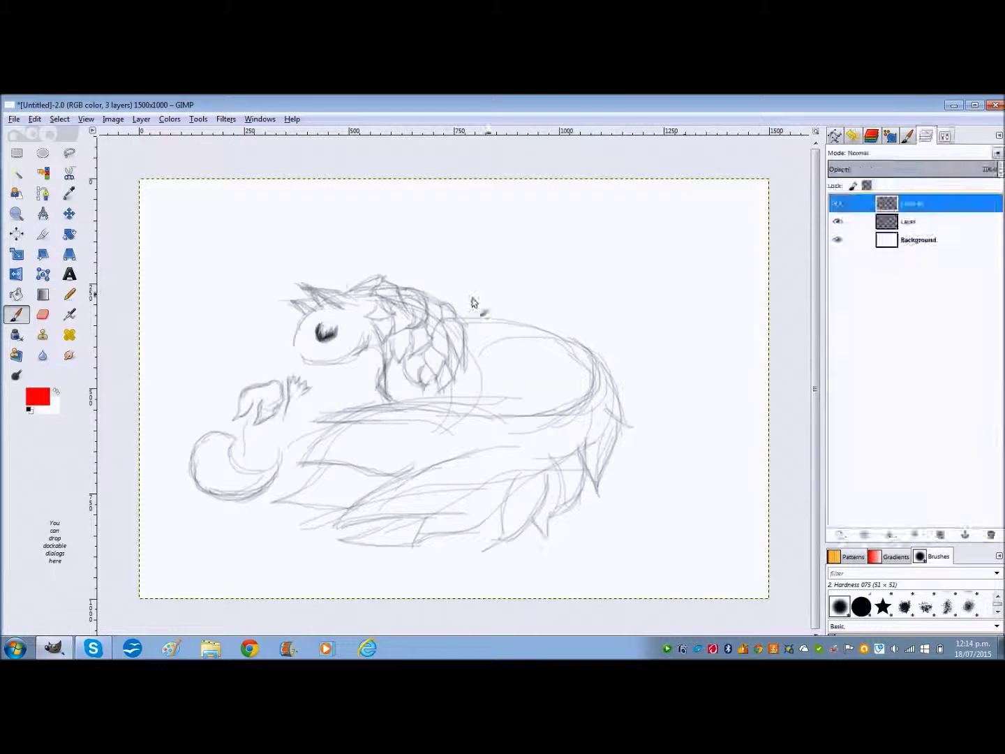
scroll(361, 339, "up", 1)
left_click_drag(361, 339, 371, 348)
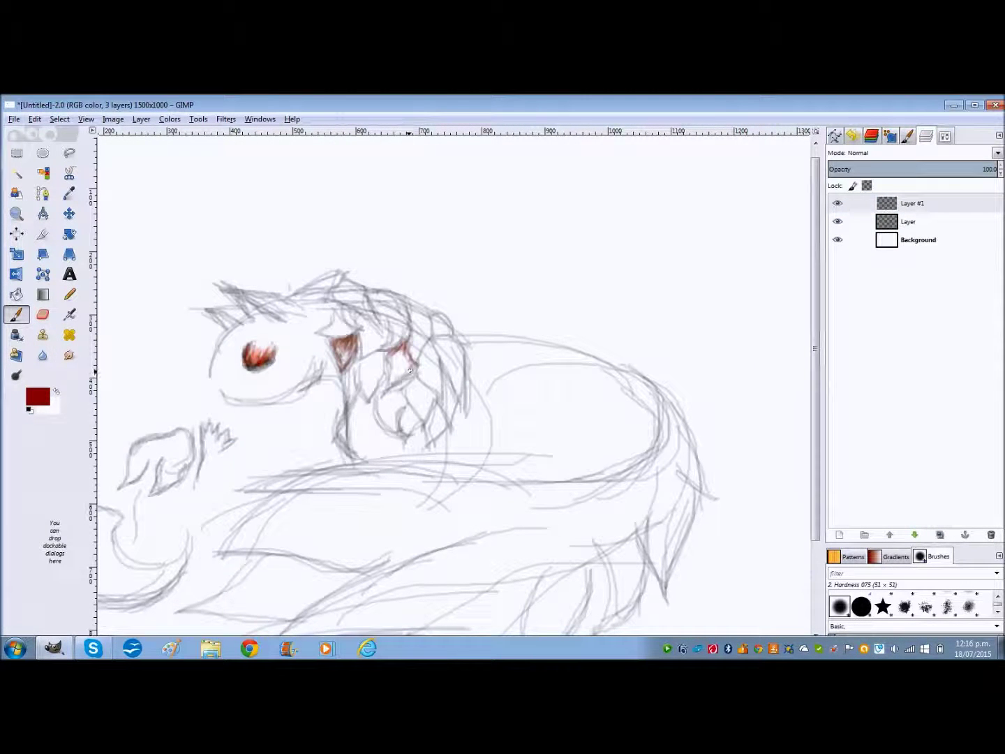
left_click_drag(398, 363, 400, 366)
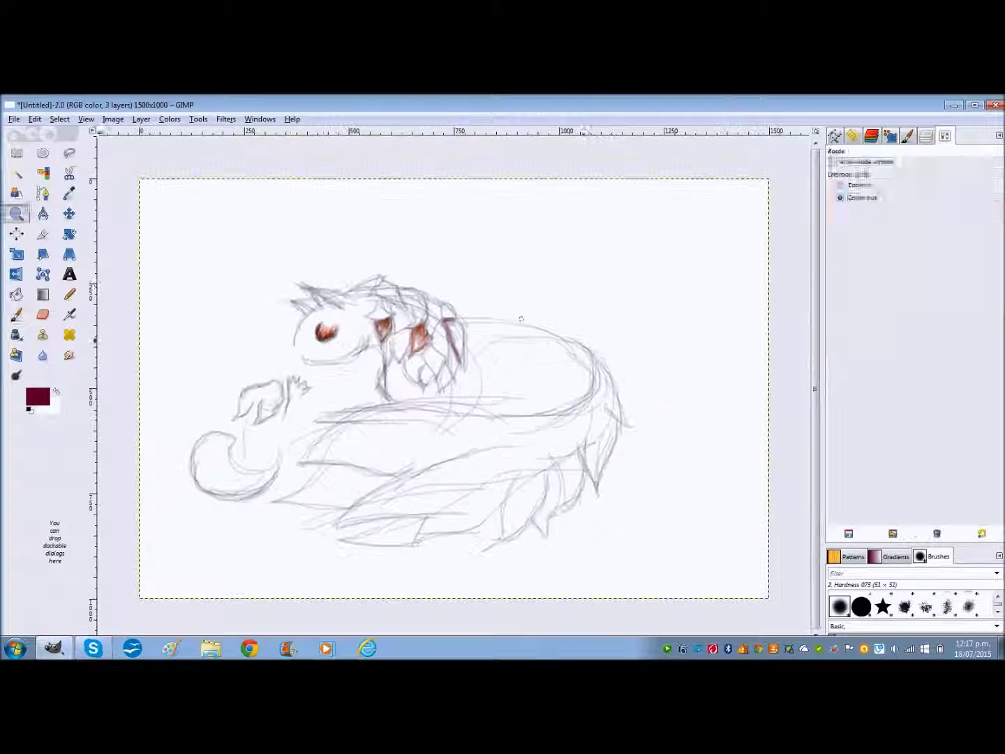
Wash maroon over the fox's body and tail tip
mouse_move(469, 373)
left_mouse_down()
mouse_move(537, 353)
mouse_move(545, 398)
mouse_move(516, 342)
mouse_move(488, 361)
mouse_move(576, 408)
mouse_move(467, 328)
left_mouse_up()
left_click_drag(588, 345, 461, 363)
left_click_drag(600, 431, 590, 481)
Darken the maroon shoulder patch, check colour with the sketch layer hidden, and set brush size 10
left_click_drag(423, 322, 418, 346)
key("z")
left_click(451, 386)
key("p")
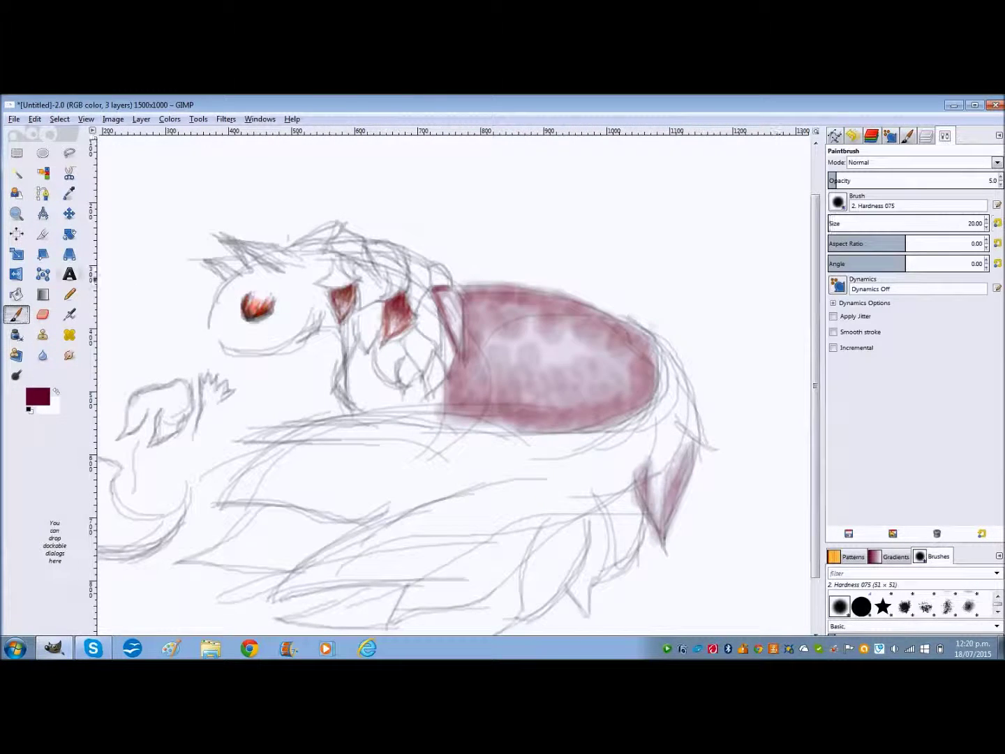
left_click(871, 135)
left_click(839, 220)
left_click(834, 135)
key("shift+ctrl+j")
key("bracketleft")
Hatch maroon strokes over the lower tail tuft and lower fur
mouse_move(504, 507)
left_mouse_down()
mouse_move(531, 518)
mouse_move(520, 521)
left_mouse_up()
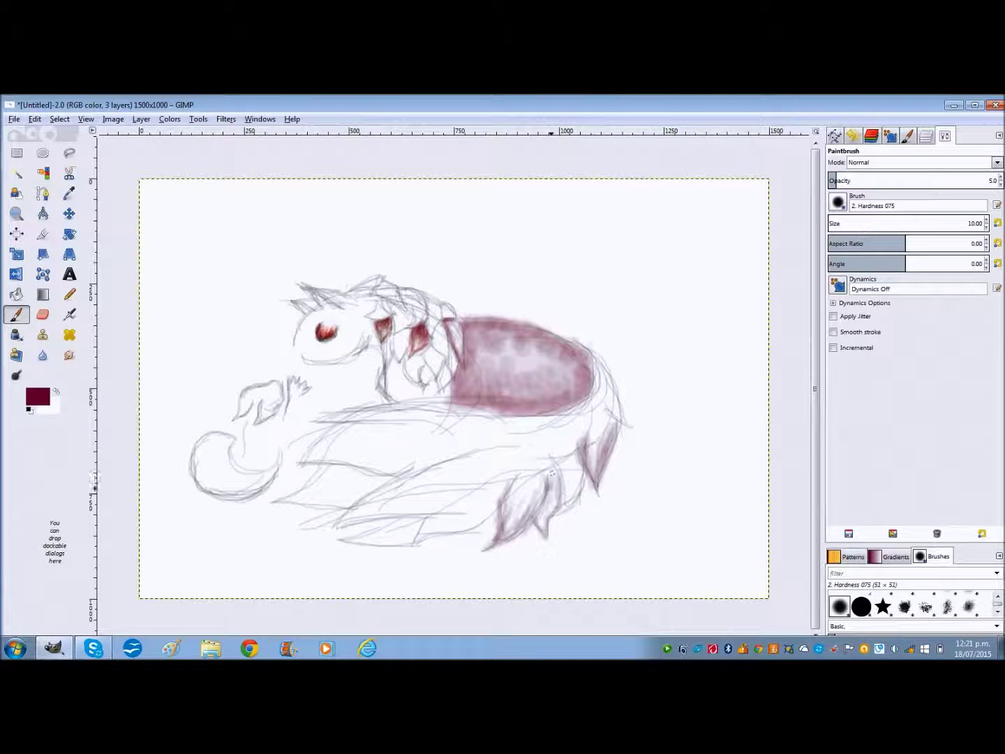
mouse_move(389, 491)
left_mouse_down()
mouse_move(433, 474)
mouse_move(363, 513)
left_mouse_up()
left_click_drag(418, 482, 342, 519)
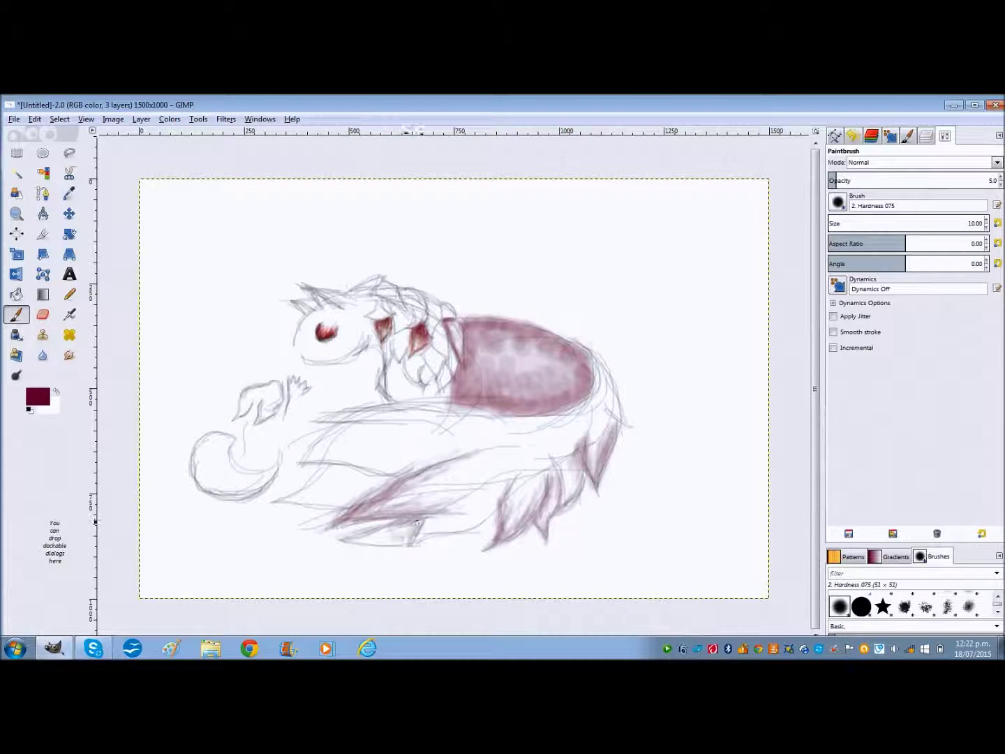
left_click_drag(416, 523, 341, 525)
left_click_drag(341, 539, 414, 543)
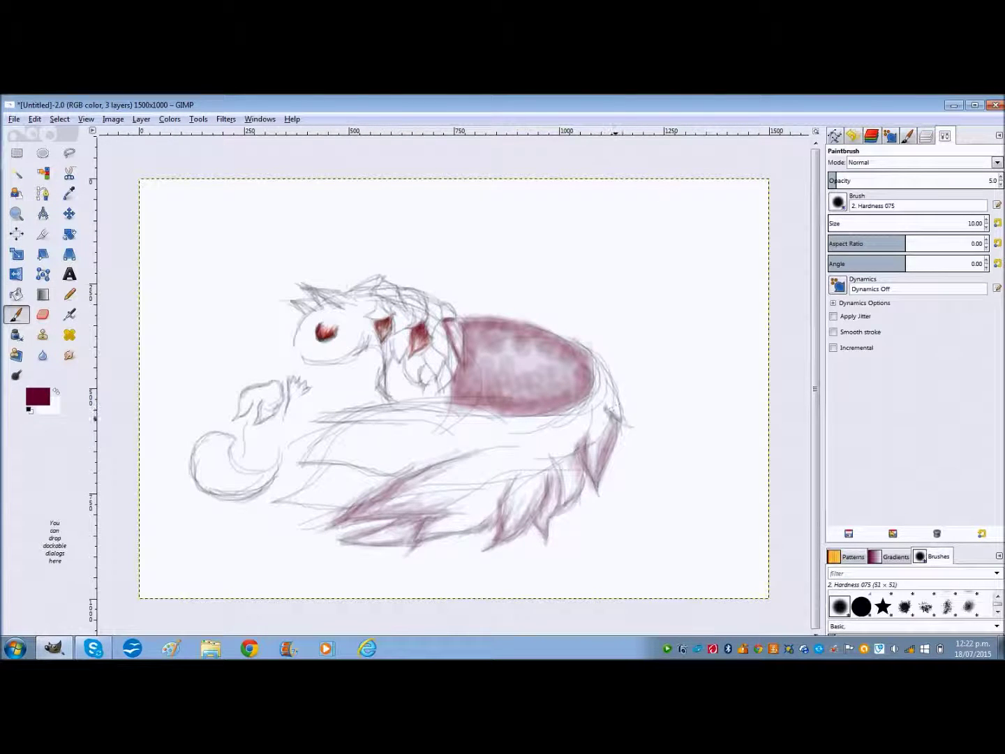
mouse_move(308, 448)
left_mouse_down()
mouse_move(418, 429)
mouse_move(314, 419)
left_mouse_up()
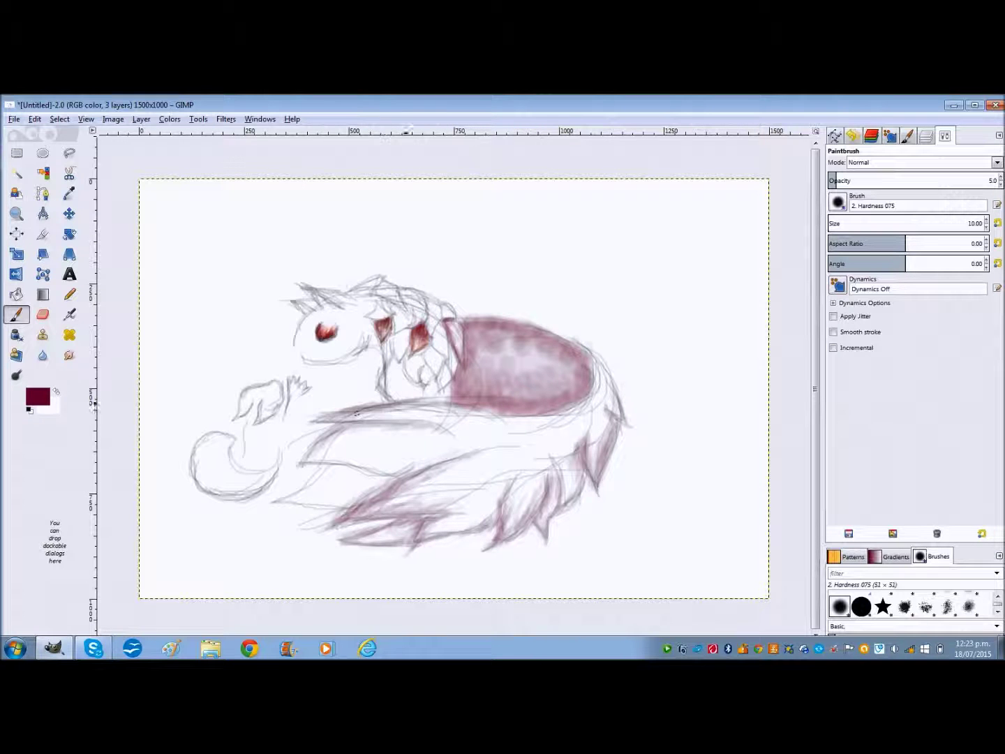
Hatch the lower-left fur and shade the curled tail swirl in maroon
scroll(330, 454, "up", 1, "ctrl")
mouse_move(377, 418)
left_mouse_down()
mouse_move(259, 537)
mouse_move(396, 496)
mouse_move(249, 530)
left_mouse_up()
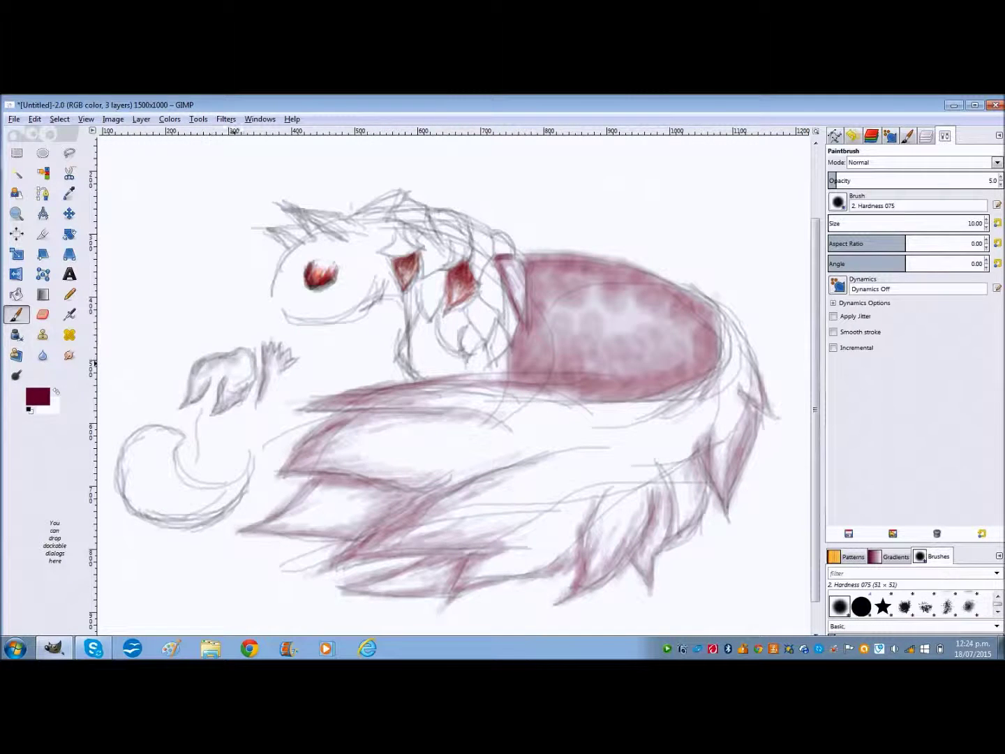
left_click_drag(228, 362, 251, 370)
left_click_drag(234, 489, 172, 446)
mouse_move(136, 518)
left_mouse_down()
mouse_move(248, 476)
mouse_move(167, 446)
mouse_move(126, 502)
left_mouse_up()
mouse_move(211, 454)
left_mouse_down()
mouse_move(131, 468)
mouse_move(223, 510)
left_mouse_up()
mouse_move(125, 453)
left_mouse_down()
mouse_move(168, 503)
mouse_move(175, 440)
left_mouse_up()
left_click_drag(210, 488, 143, 432)
Zoom in to inspect a patch, fit the image back, and darken the neck lines
key("z")
left_click_drag(153, 199, 807, 229)
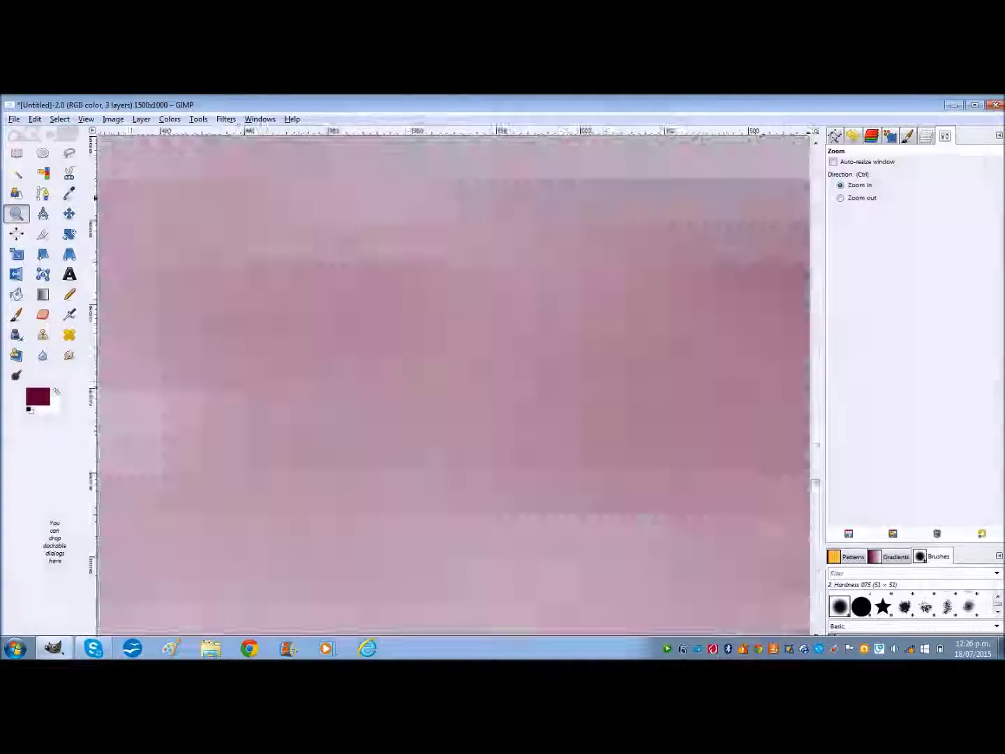
left_click(261, 118)
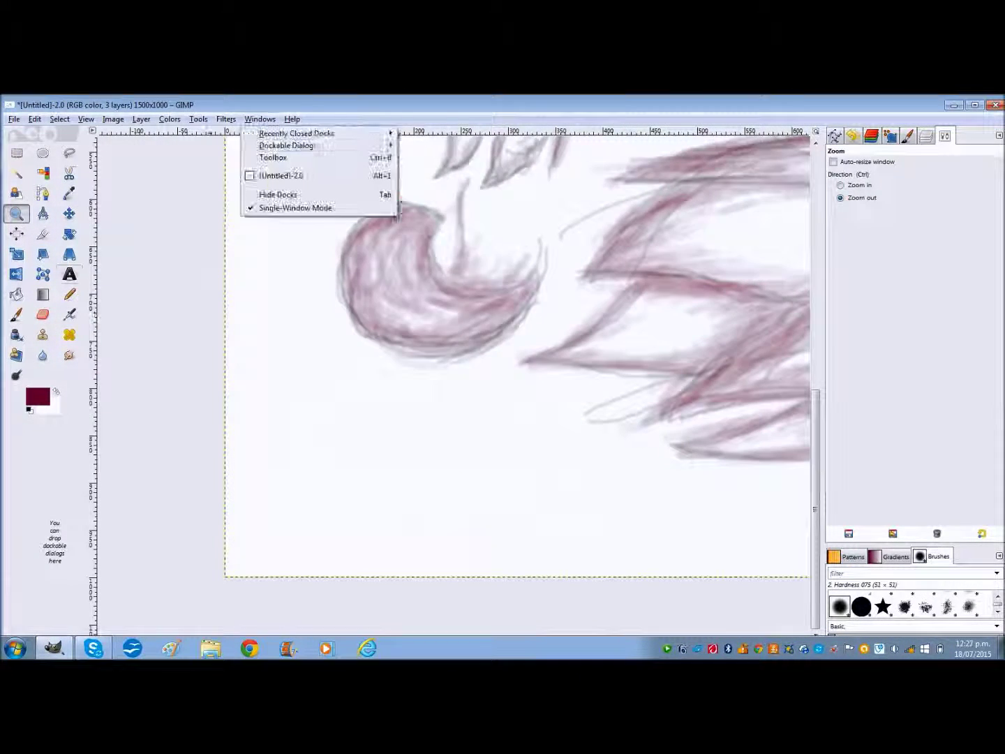
key("shift+ctrl+j")
key("p")
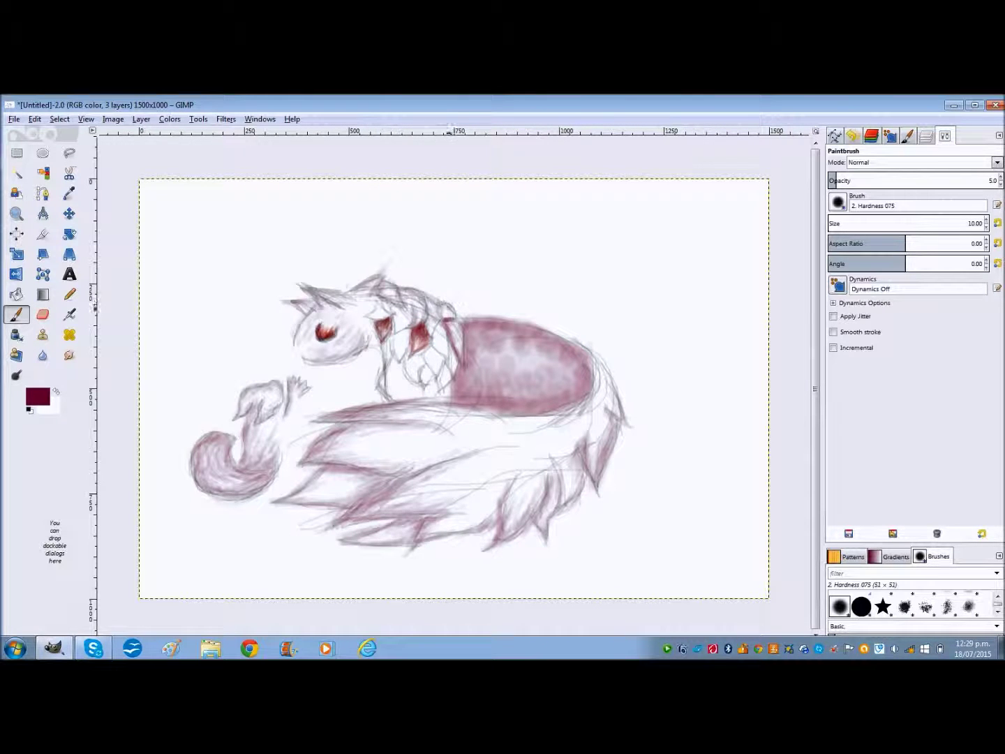
scroll(390, 315, "up", 2)
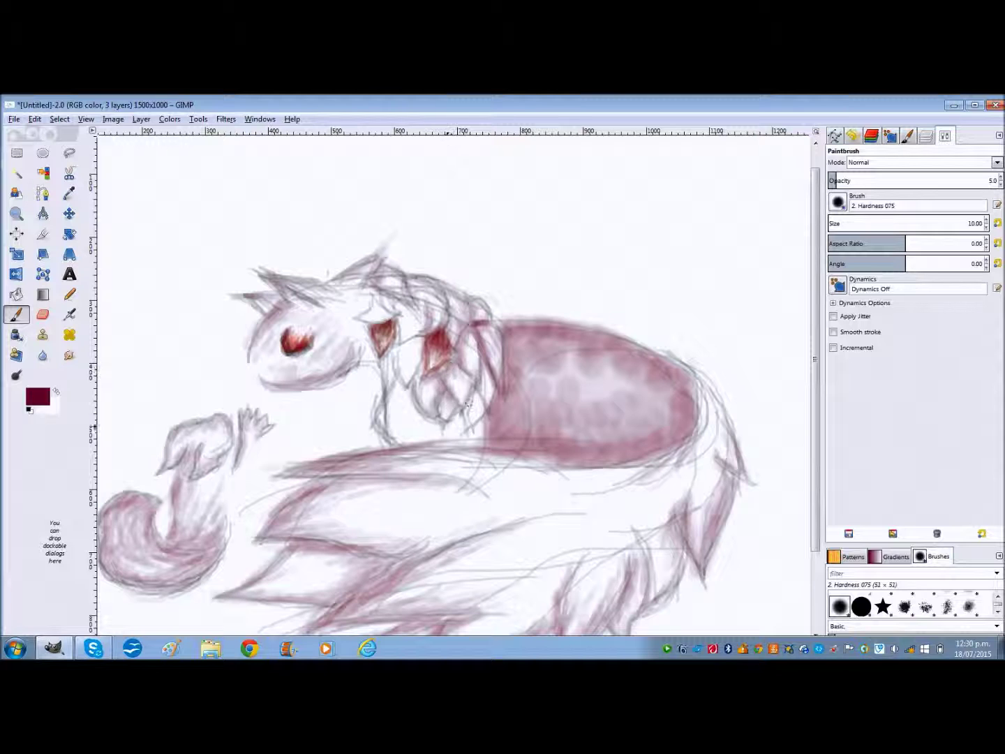
left_click_drag(418, 329, 417, 348)
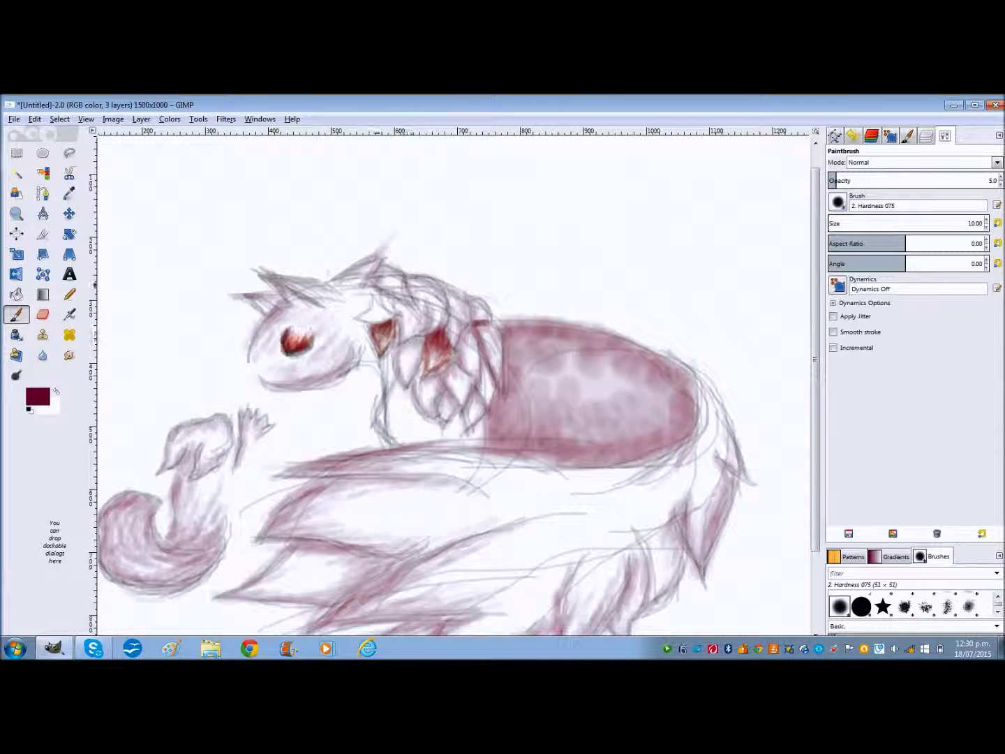
With a size-51 brush, blend soft maroon over the tails, body, neck and head
key("shift+ctrl+j")
mouse_move(565, 391)
left_mouse_down()
mouse_move(586, 419)
mouse_move(258, 401)
left_mouse_up()
left_click_drag(229, 468, 488, 419)
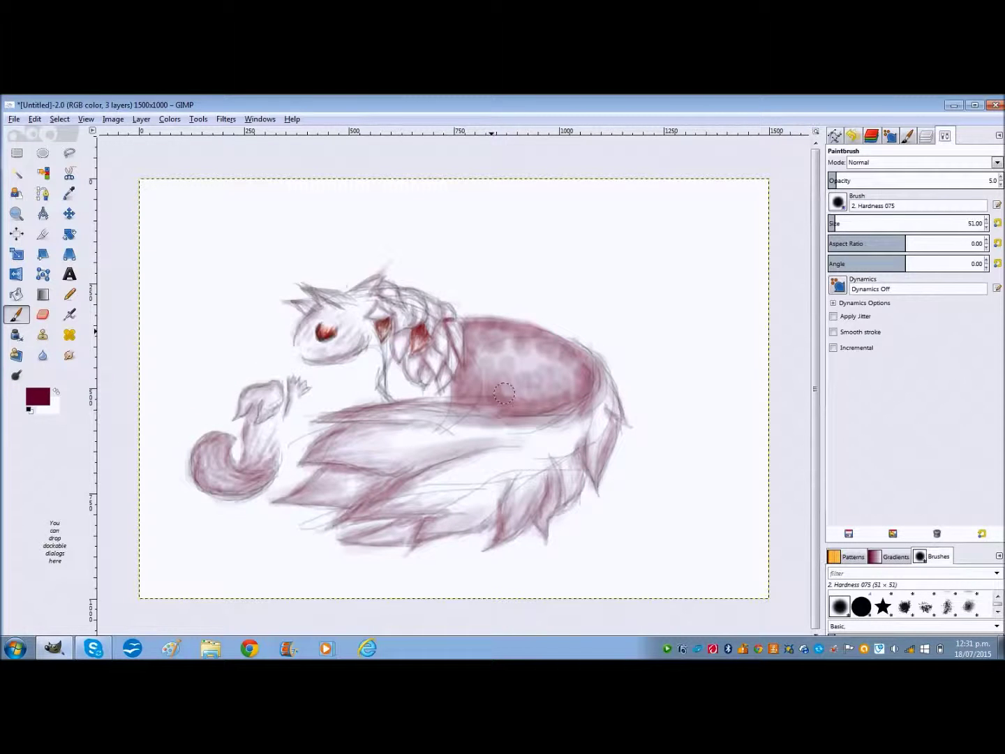
left_click_drag(454, 363, 405, 321)
mouse_move(336, 321)
left_mouse_down()
mouse_move(384, 353)
mouse_move(397, 384)
mouse_move(580, 422)
left_mouse_up()
left_click_drag(300, 314, 362, 356)
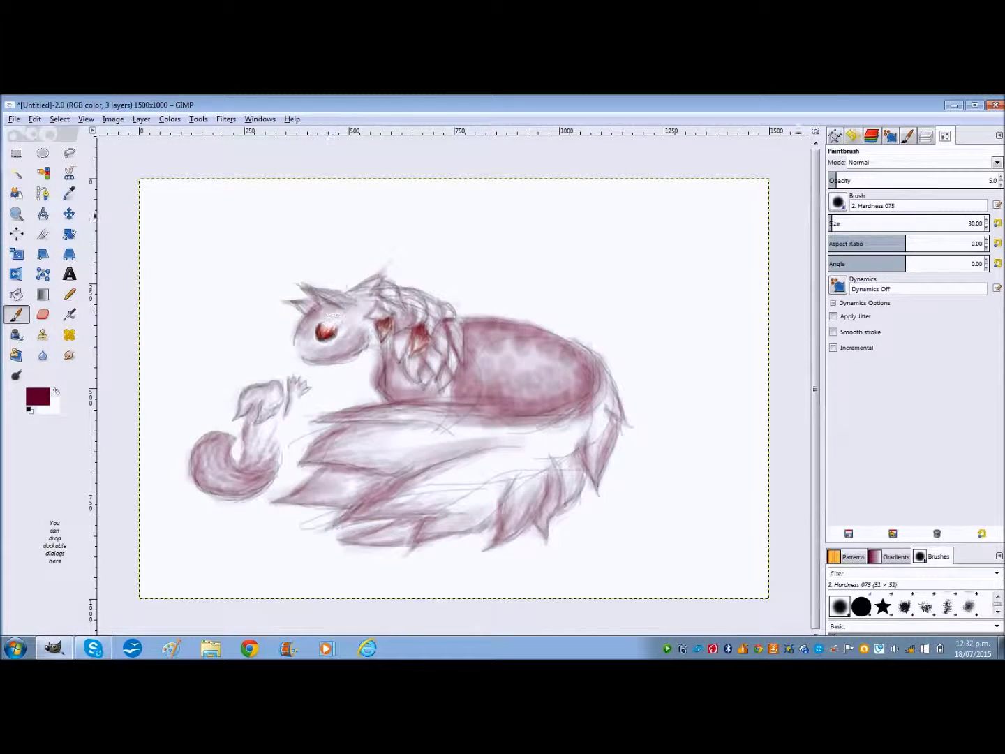
left_click_drag(405, 510, 587, 419)
left_click_drag(453, 321, 375, 262)
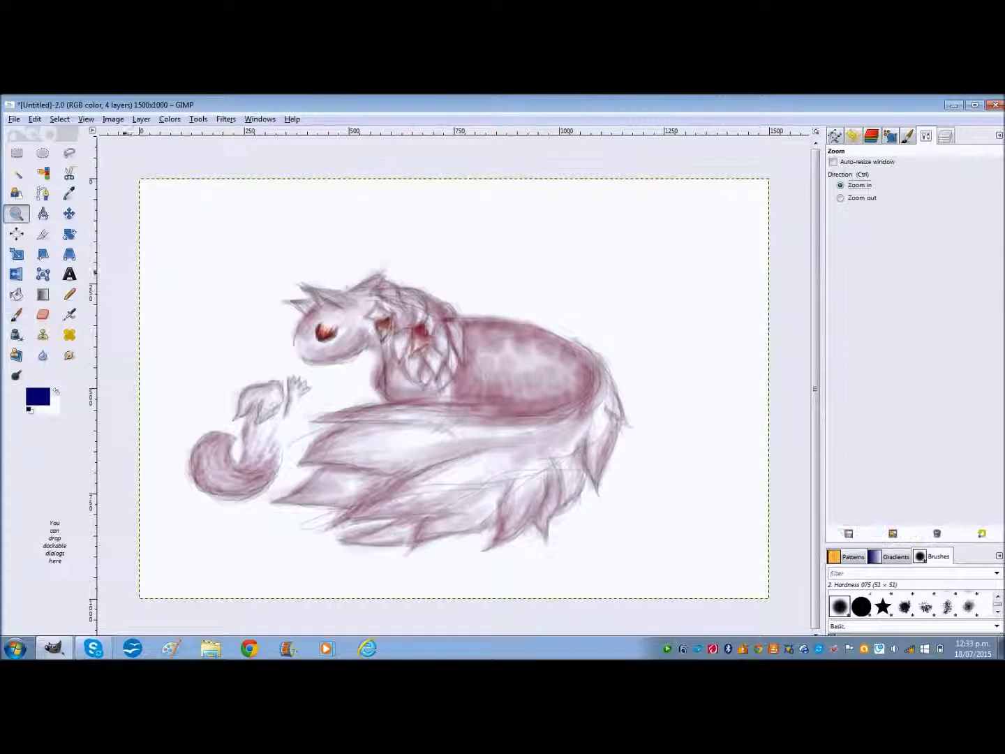
Hatch dark blue across the lower fur, tail, right body edge and left tail
key("minus")
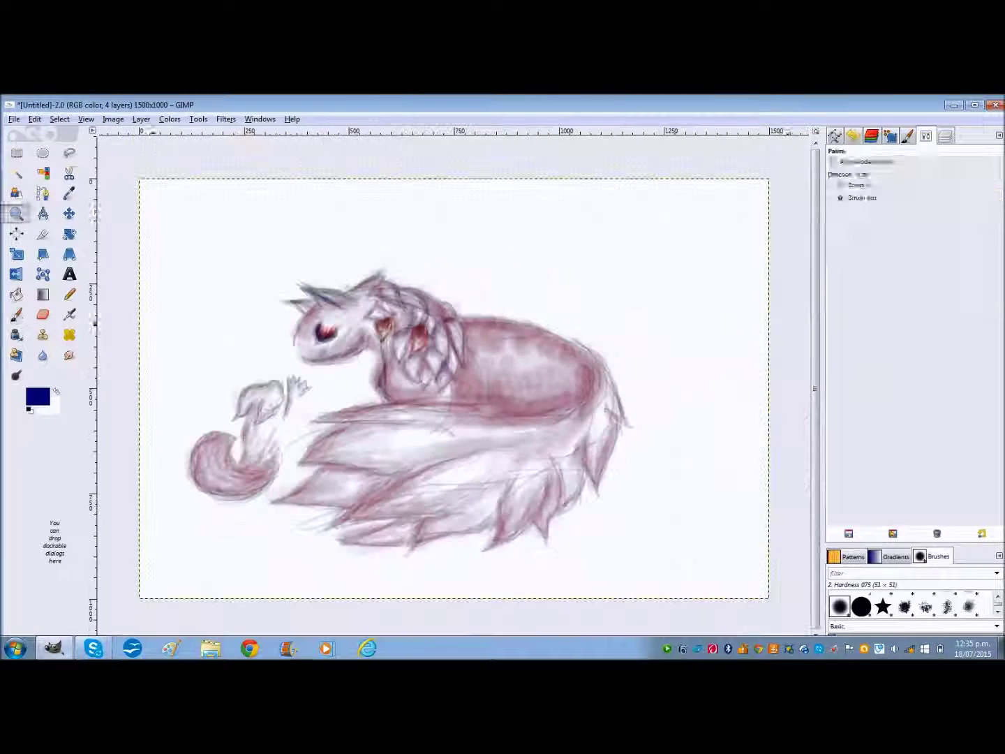
mouse_move(305, 462)
left_mouse_down()
mouse_move(315, 493)
mouse_move(419, 506)
mouse_move(425, 534)
left_mouse_up()
left_click_drag(349, 537, 481, 521)
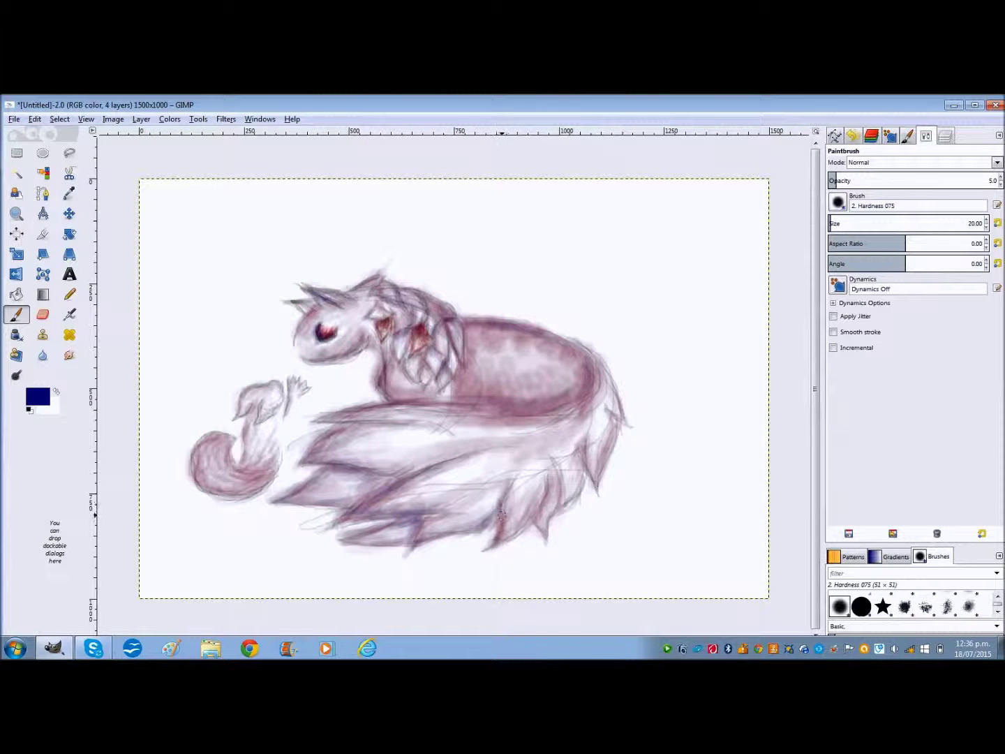
left_click_drag(618, 406, 408, 447)
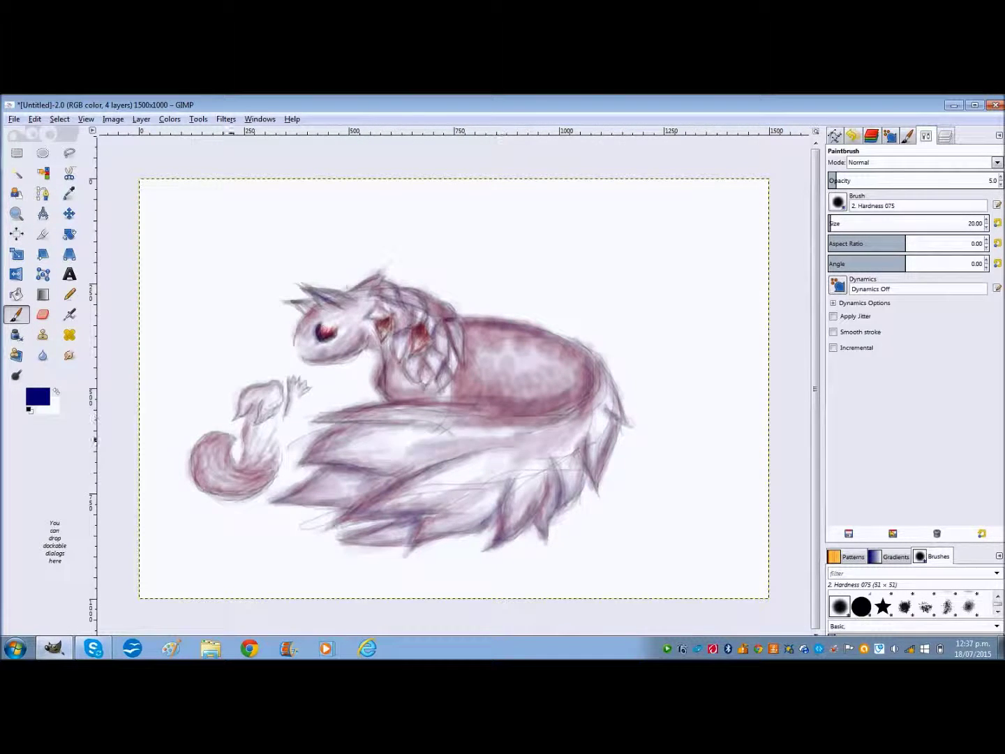
left_click_drag(281, 447, 199, 454)
Shade the small creature's head and hand, the neck, body and right fur edge in blue
left_click_drag(252, 401, 308, 380)
left_click_drag(269, 418, 261, 442)
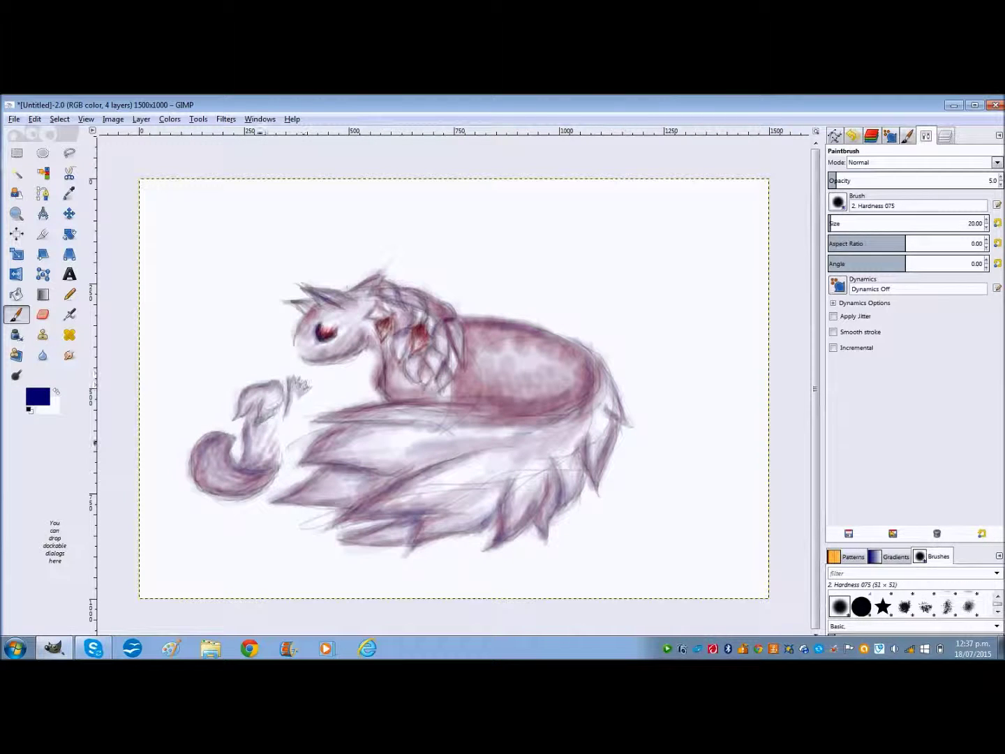
left_click_drag(396, 373, 342, 329)
left_click_drag(551, 398, 322, 455)
left_click_drag(558, 433, 335, 482)
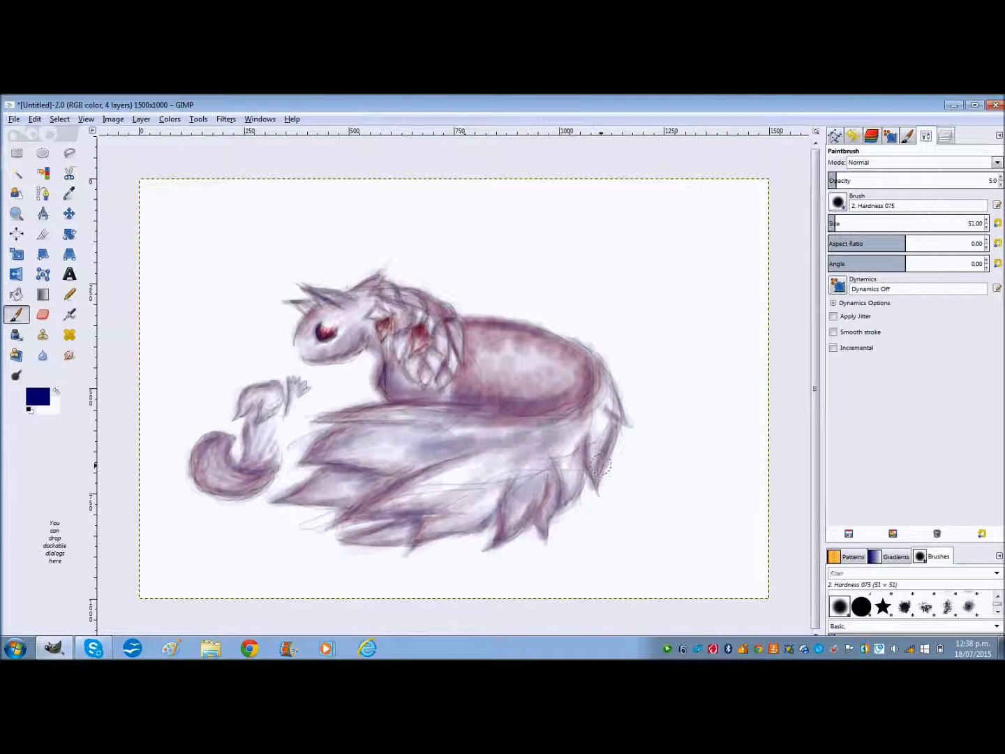
left_click_drag(614, 363, 419, 532)
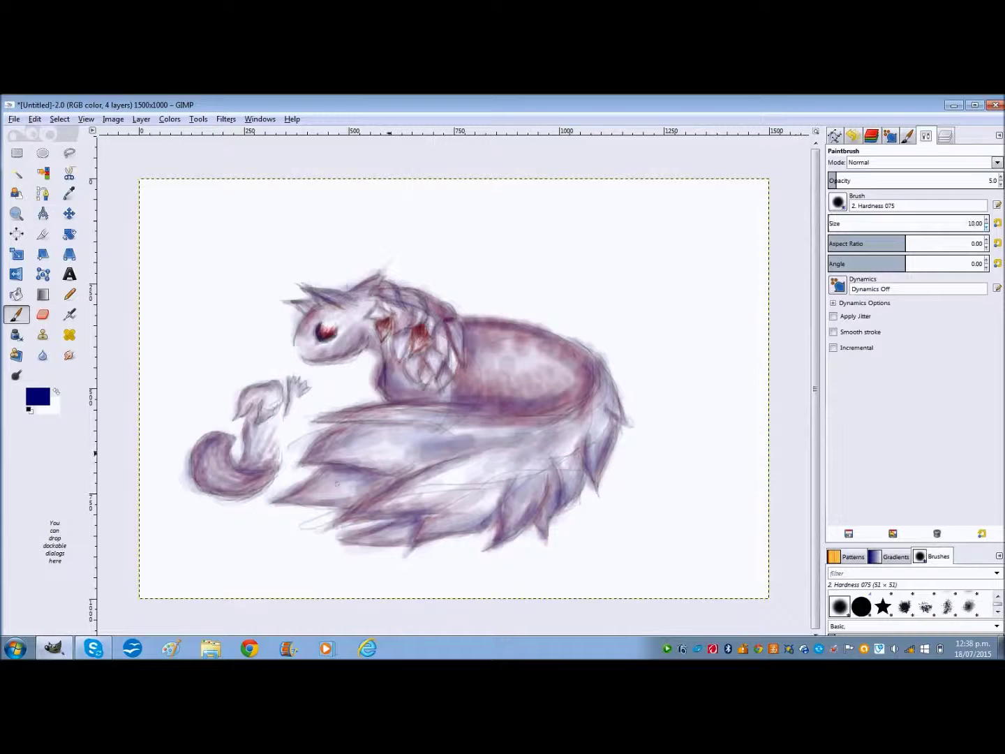
Add a fifth layer for the background haze
key("ctrl+l")
key("shift+ctrl+n")
key("Return")
Spread broad pink-maroon haze across the lower canvas and around the fox
left_click(38, 397)
key("Return")
left_click_drag(967, 223, 991, 222)
key("ctrl+l")
left_click_drag(698, 573, 173, 532)
left_click_drag(160, 391, 315, 573)
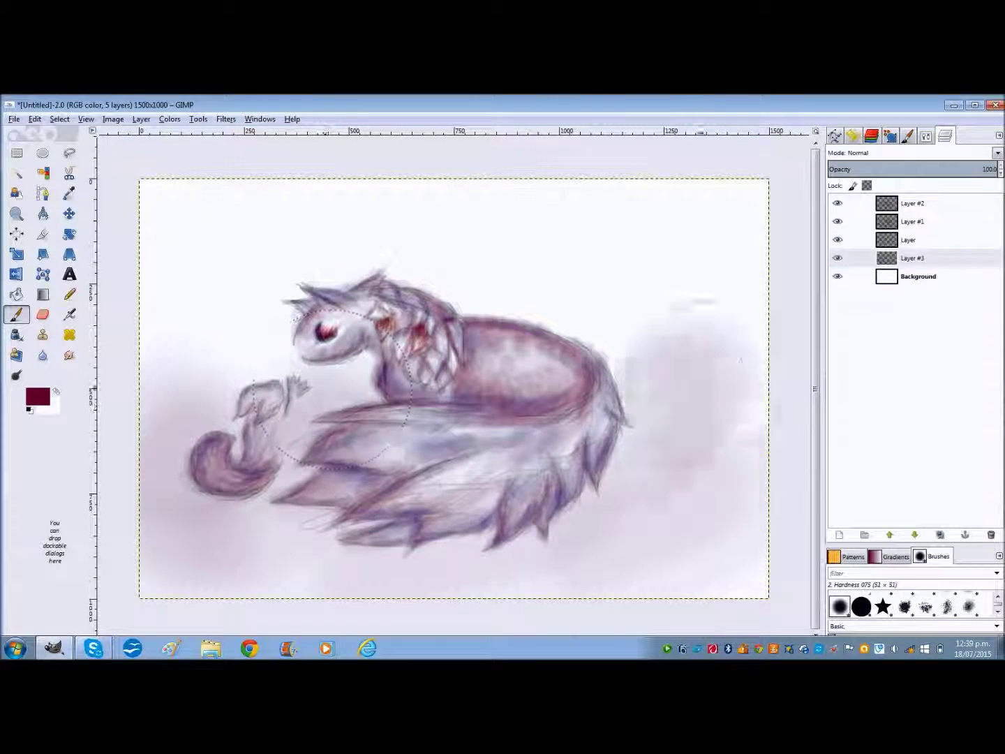
mouse_move(754, 335)
left_mouse_down()
mouse_move(672, 567)
mouse_move(146, 471)
mouse_move(684, 516)
mouse_move(167, 552)
left_mouse_up()
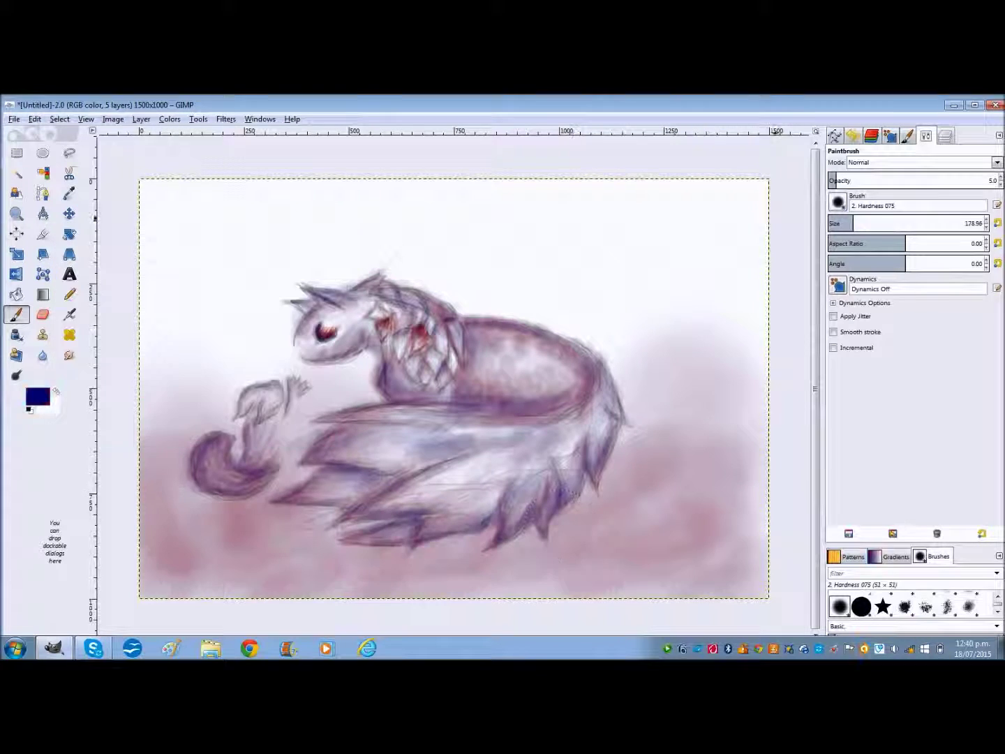
left_click_drag(761, 580, 283, 569)
Darken the ground beneath the creature with dark strokes in a new colour
left_click(38, 397)
key("Return")
left_click_drag(154, 536, 488, 544)
left_click_drag(488, 489, 747, 572)
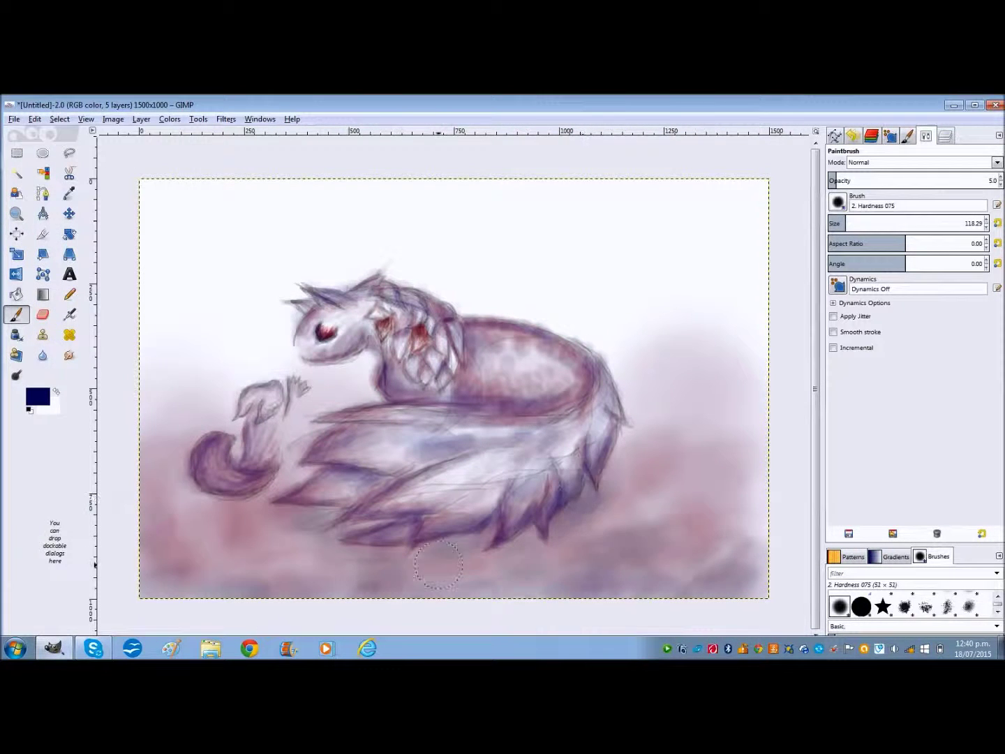
left_click_drag(671, 503, 203, 559)
Smudge the ground strokes, sky and left background smooth
left_click(38, 397)
key("Return")
left_click_drag(405, 545, 614, 461)
left_click_drag(285, 489, 189, 503)
key("s")
mouse_move(761, 230)
left_mouse_down()
mouse_move(798, 328)
mouse_move(537, 202)
mouse_move(169, 265)
mouse_move(346, 210)
left_mouse_up()
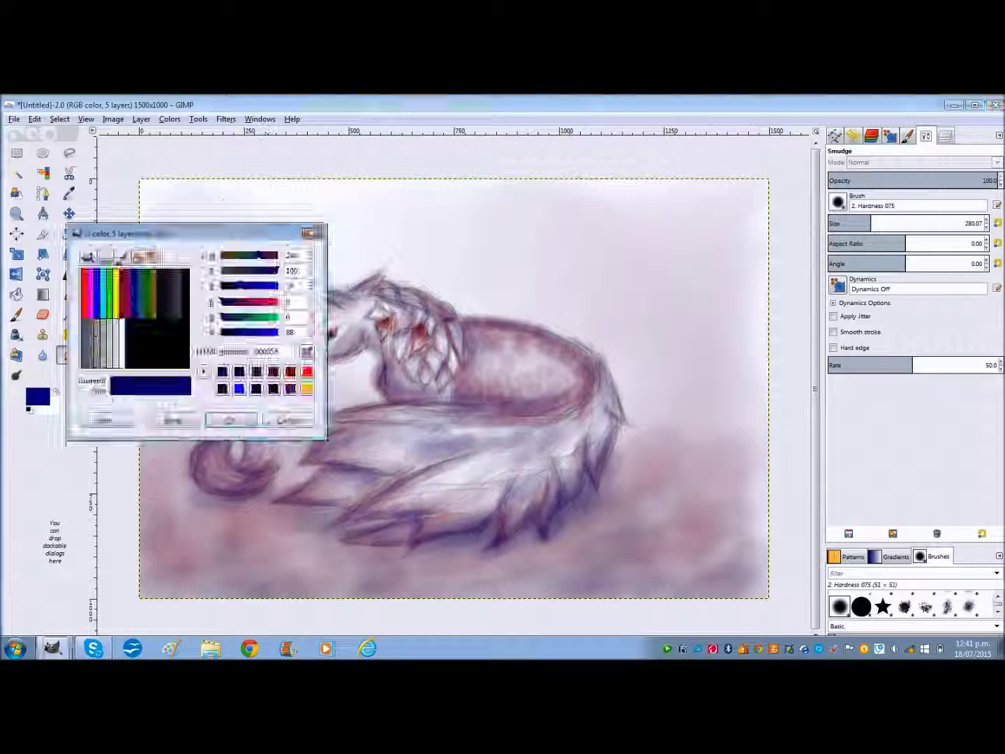
Tint the upper sky with blue brush strokes
key("p")
left_click_drag(213, 390, 587, 198)
key("bracketleft")
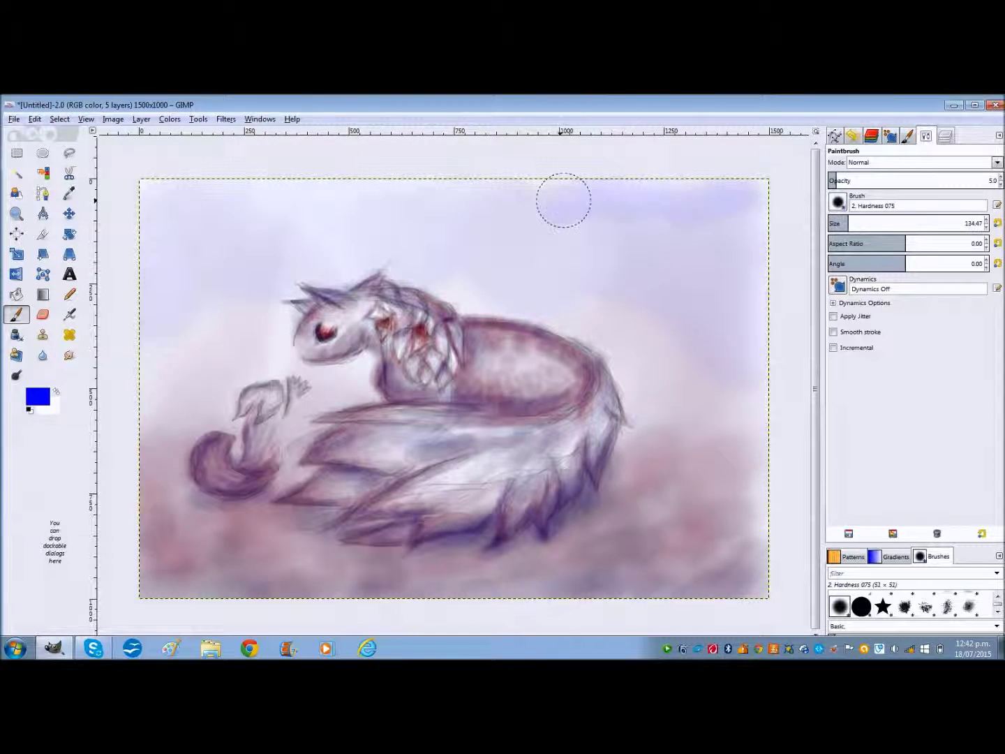
Tint the upper sky and its top, left and right edges blue
left_click_drag(684, 191, 210, 230)
mouse_move(786, 283)
left_mouse_down()
mouse_move(140, 182)
mouse_move(580, 172)
mouse_move(764, 411)
left_mouse_up()
left_click_drag(154, 426, 150, 209)
key("bracketleft")
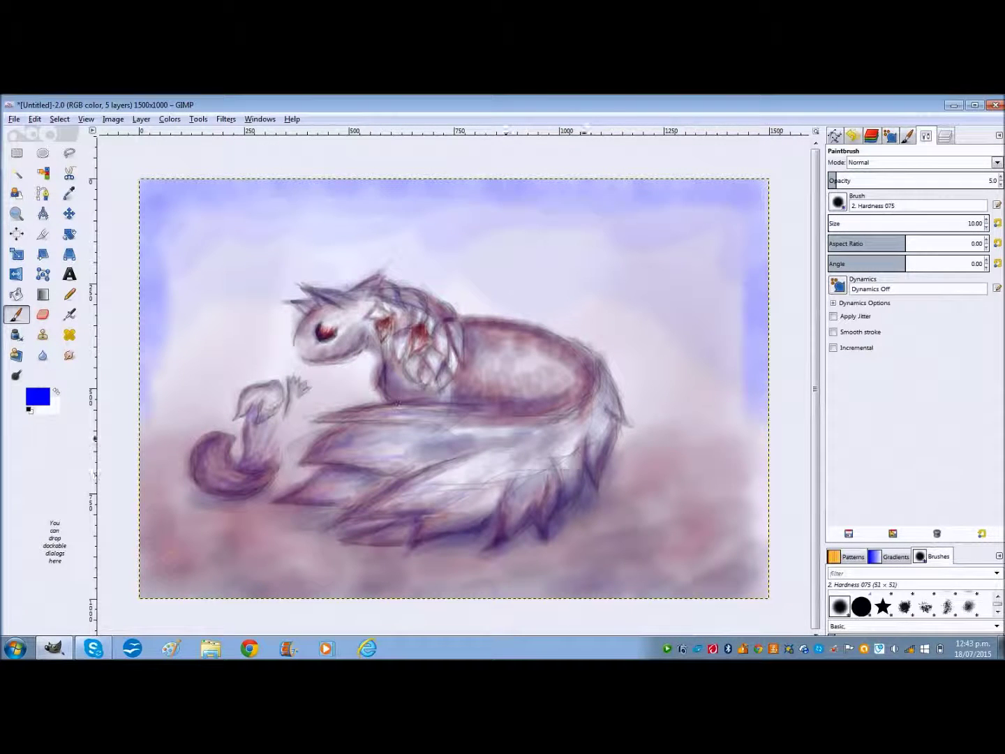
Switch layers in the layer list, then add a new layer for more haze
key("ctrl+l")
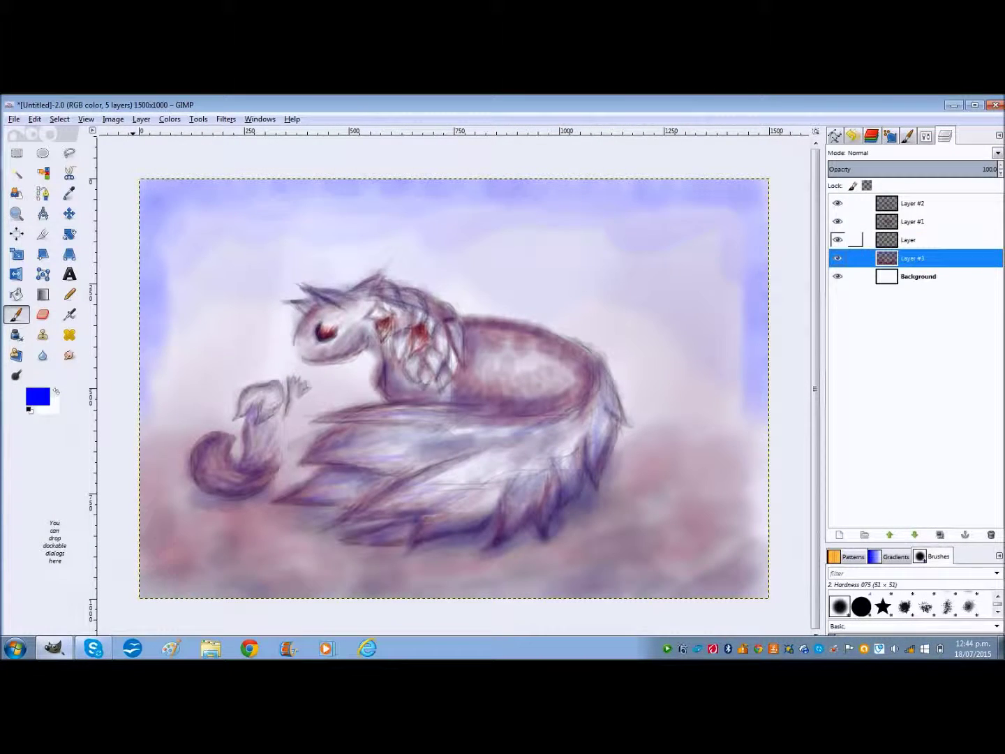
key("Page_Up")
key("shift+e")
key("alt+e")
key("Escape")
key("shift+ctrl+n")
key("Return")
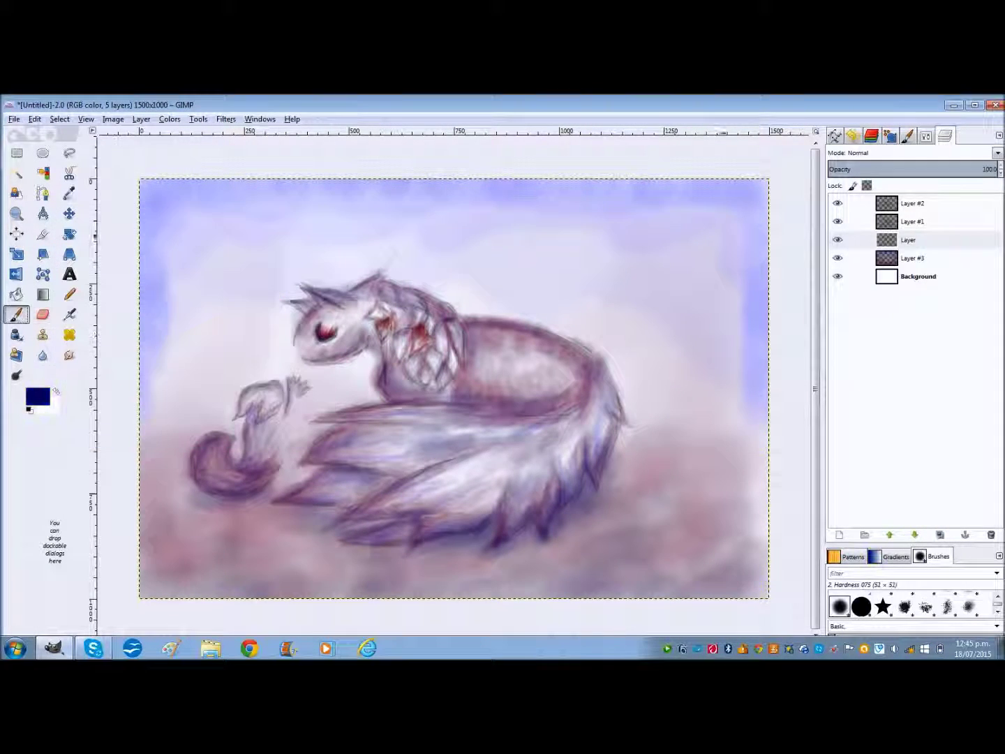
key("p")
Choose a new haze colour and return to the Paintbrush
left_click(38, 396)
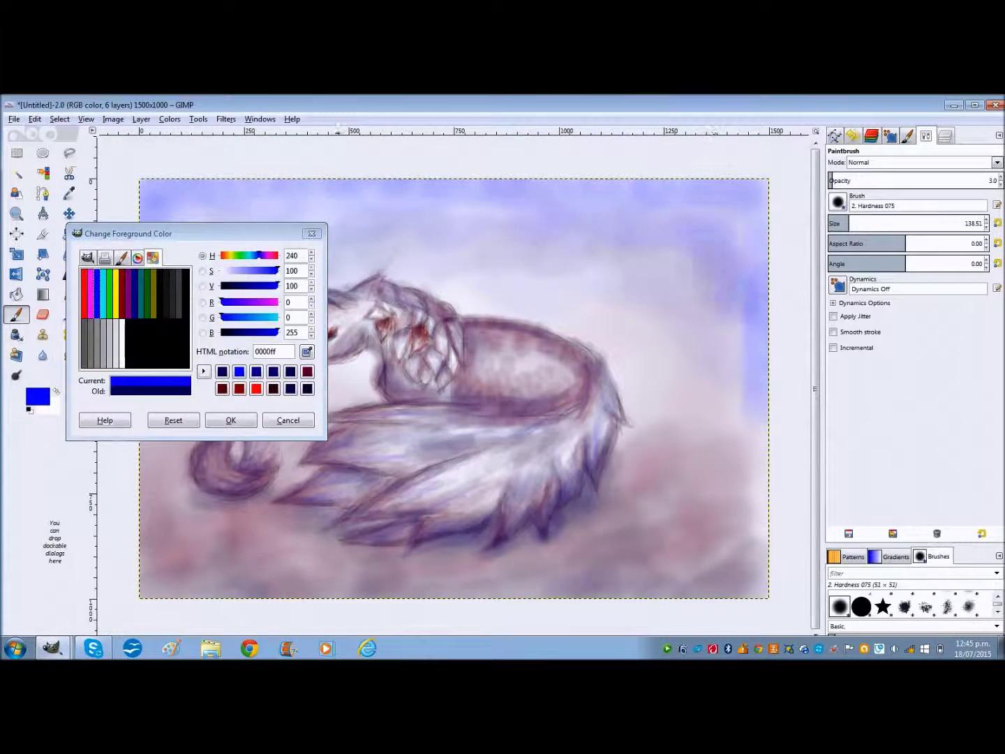
key("Escape")
key("s")
left_click(38, 396)
key("Escape")
key("p")
key("s")
key("p")
key("s")
key("p")
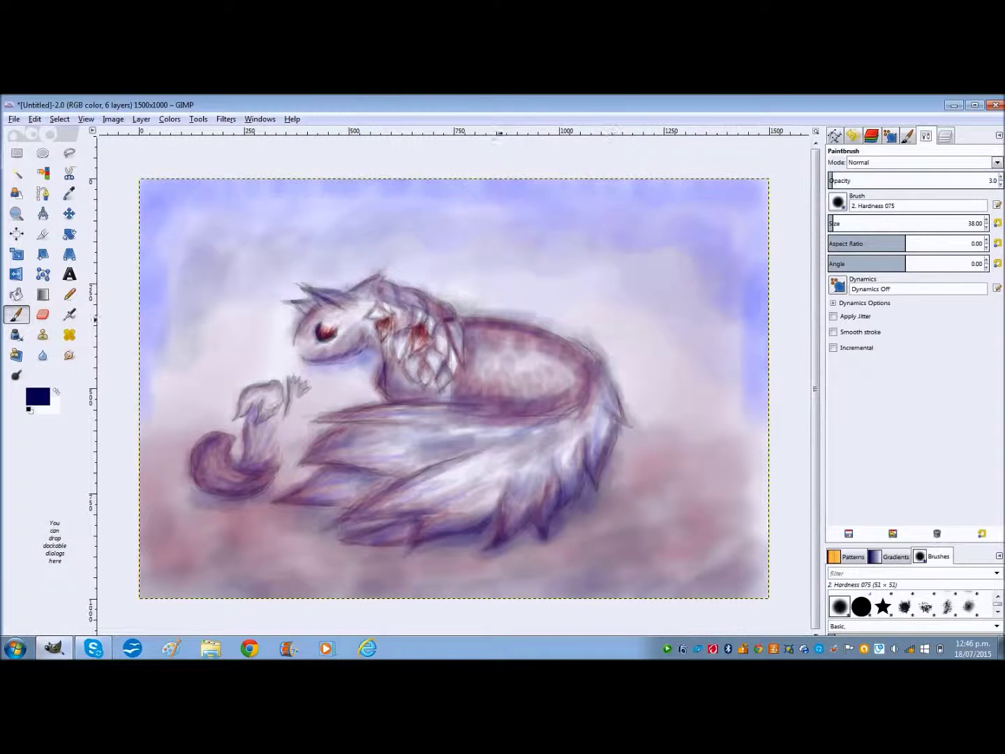
Paint faint reddish haze along the bottom, top and left edges and across the canvas
left_click_drag(751, 585, 172, 520)
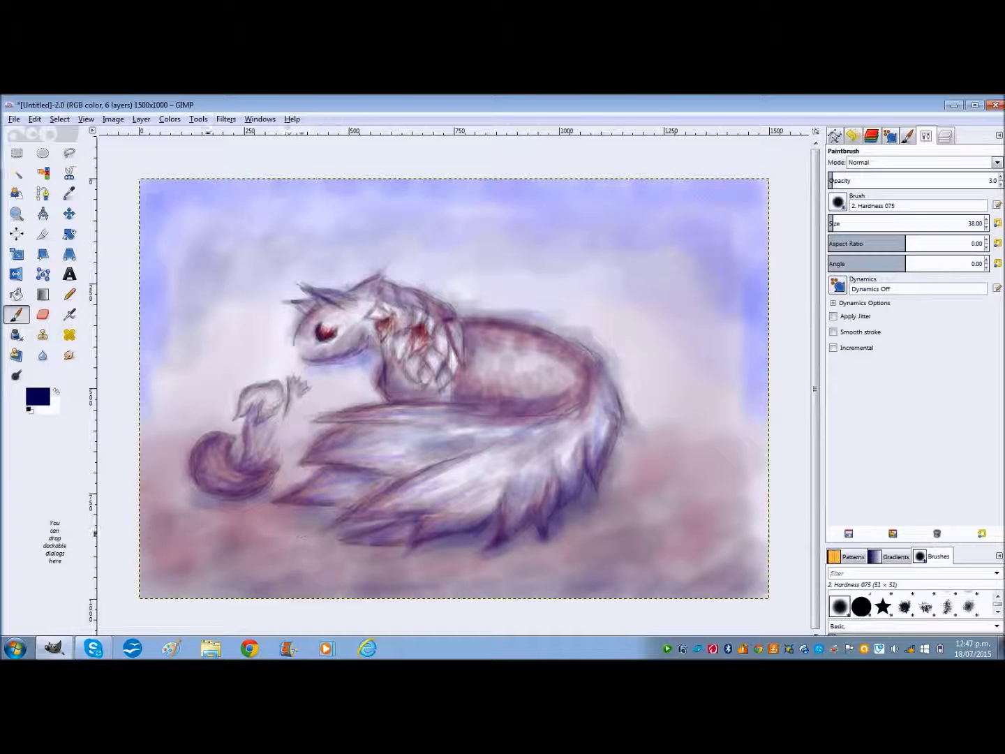
left_click_drag(531, 187, 151, 418)
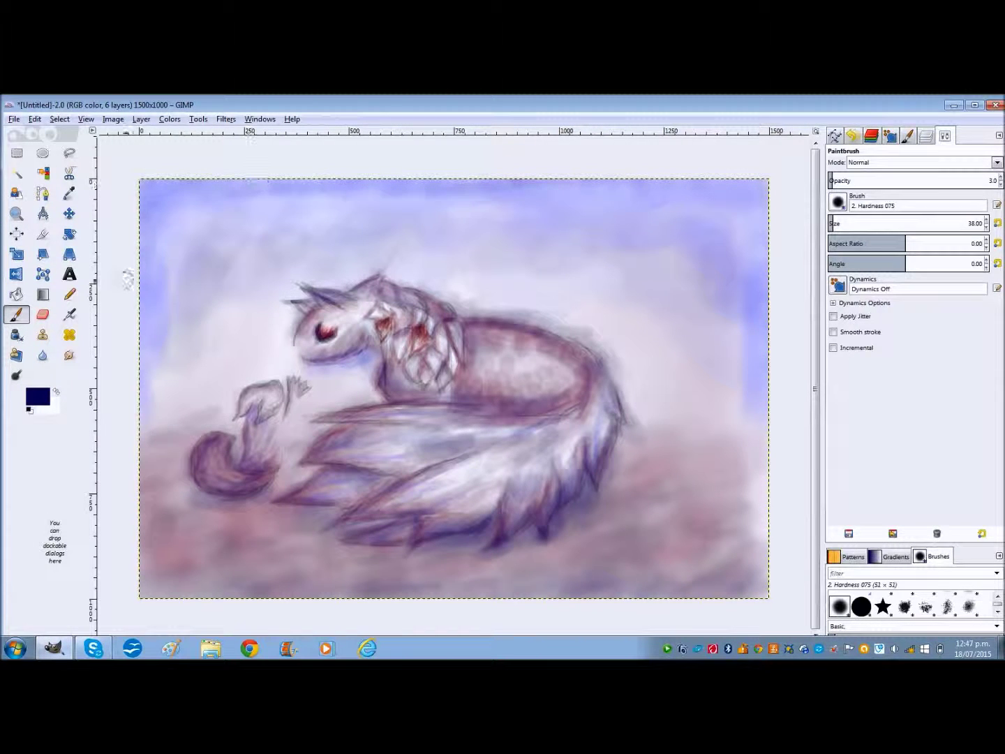
left_click_drag(252, 304, 203, 355)
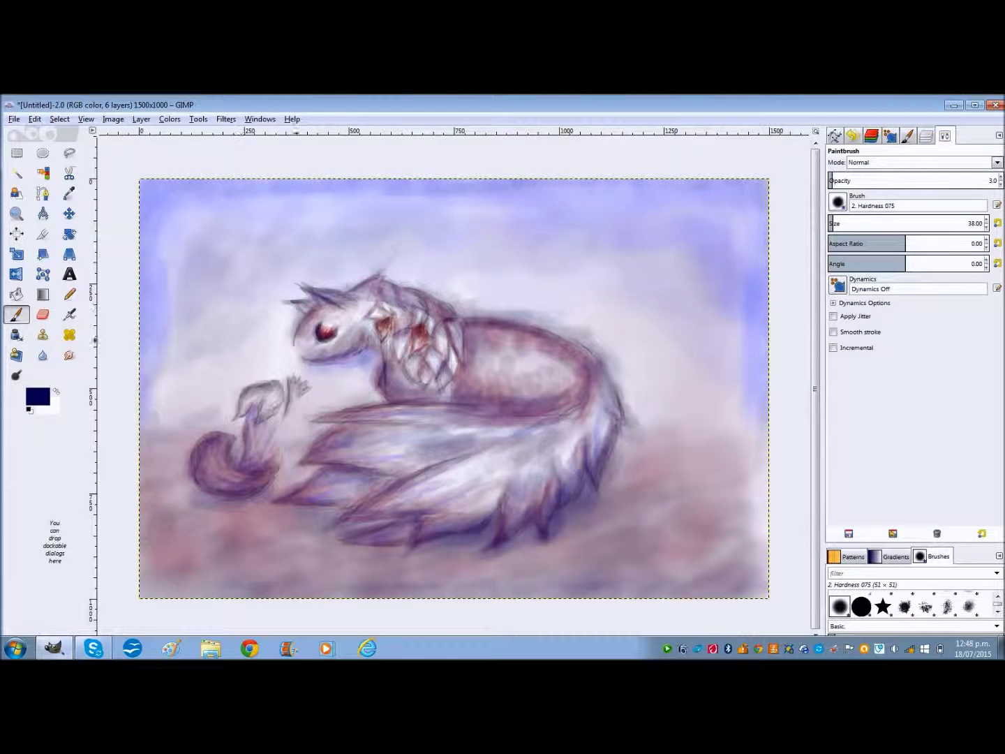
mouse_move(224, 209)
left_mouse_down()
mouse_move(433, 231)
mouse_move(726, 223)
left_mouse_up()
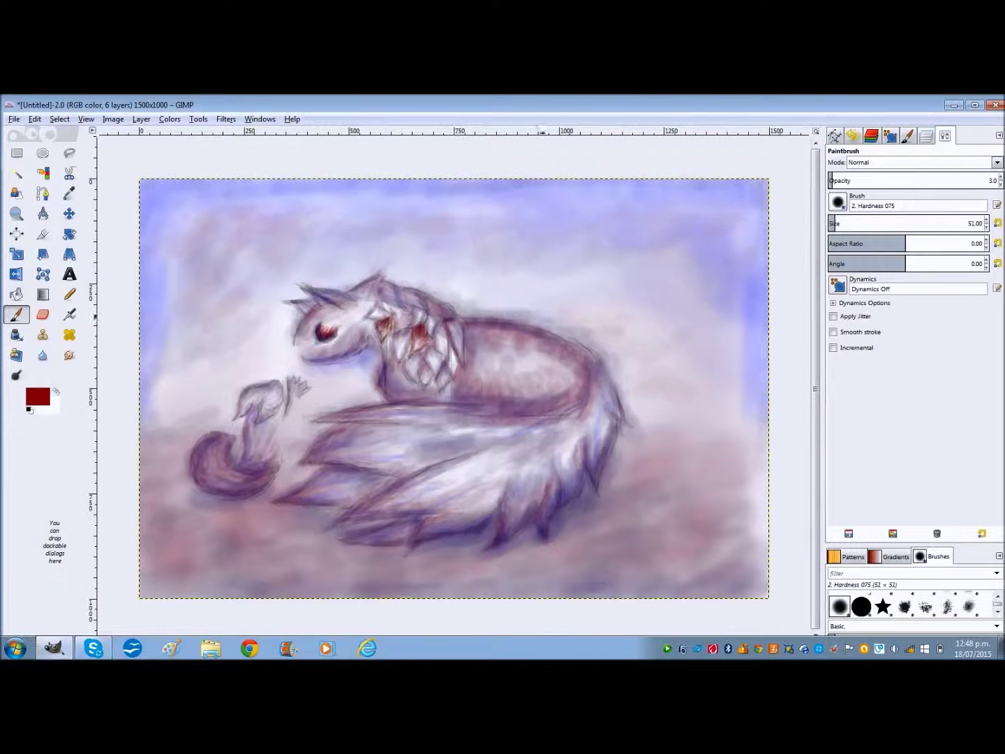
left_click_drag(615, 349, 167, 416)
Add the signature text as a faint upper-right watermark and roughen the lower-left ground reddish-brown
key("t")
left_click_drag(395, 179, 774, 357)
type("Scr1b3")
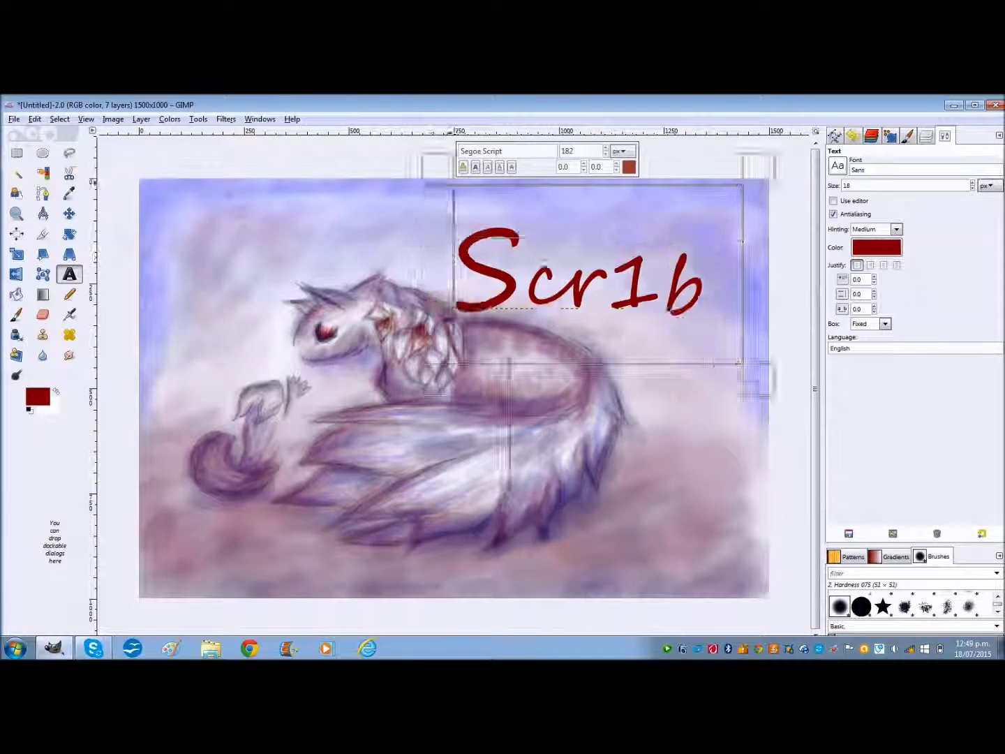
key("ctrl+l")
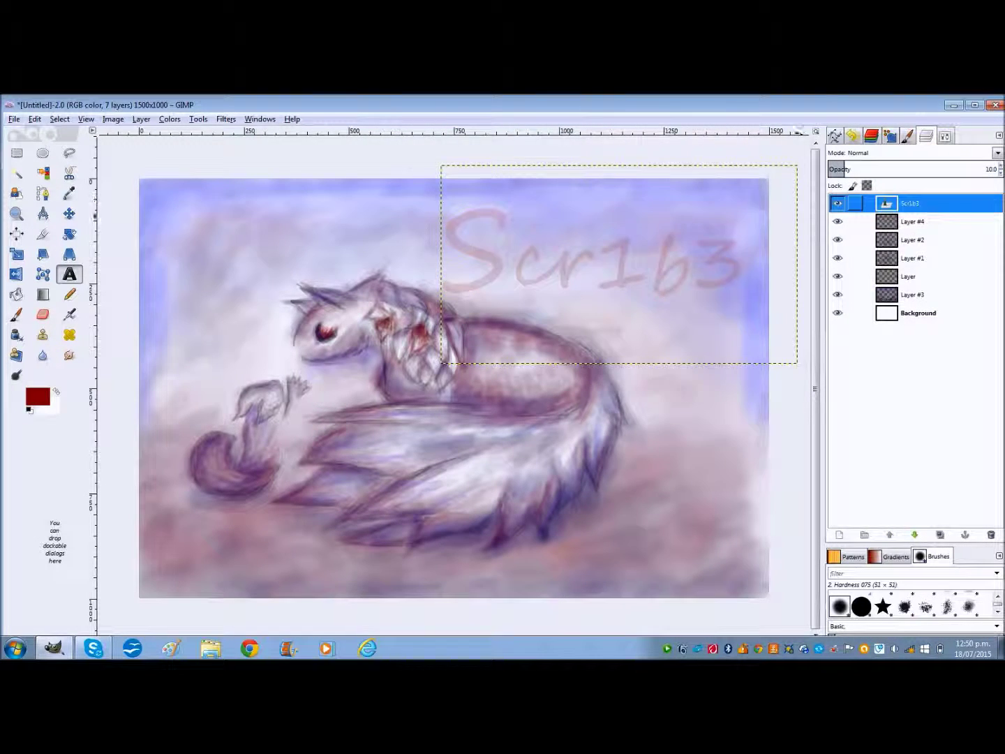
key("p")
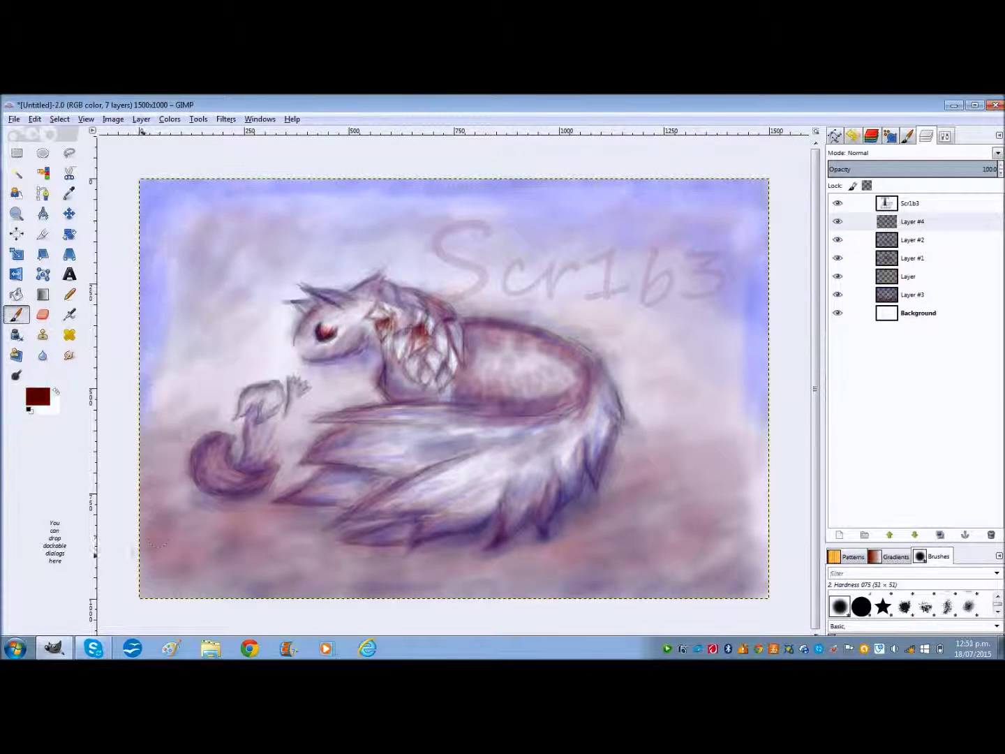
left_click_drag(158, 542, 213, 556)
left_click_drag(228, 551, 286, 593)
Darken the lower-left corner with more reddish-brown strokes
left_click_drag(143, 594, 258, 544)
mouse_move(142, 559)
left_mouse_down()
mouse_move(196, 580)
mouse_move(300, 552)
left_mouse_up()
left_click_drag(230, 590, 150, 593)
Try dark purple and bright blue, then settle on a dark red-brown foreground colour
left_click(38, 396)
left_click(251, 388)
left_click(228, 420)
left_click(38, 396)
left_click(241, 388)
left_click(228, 420)
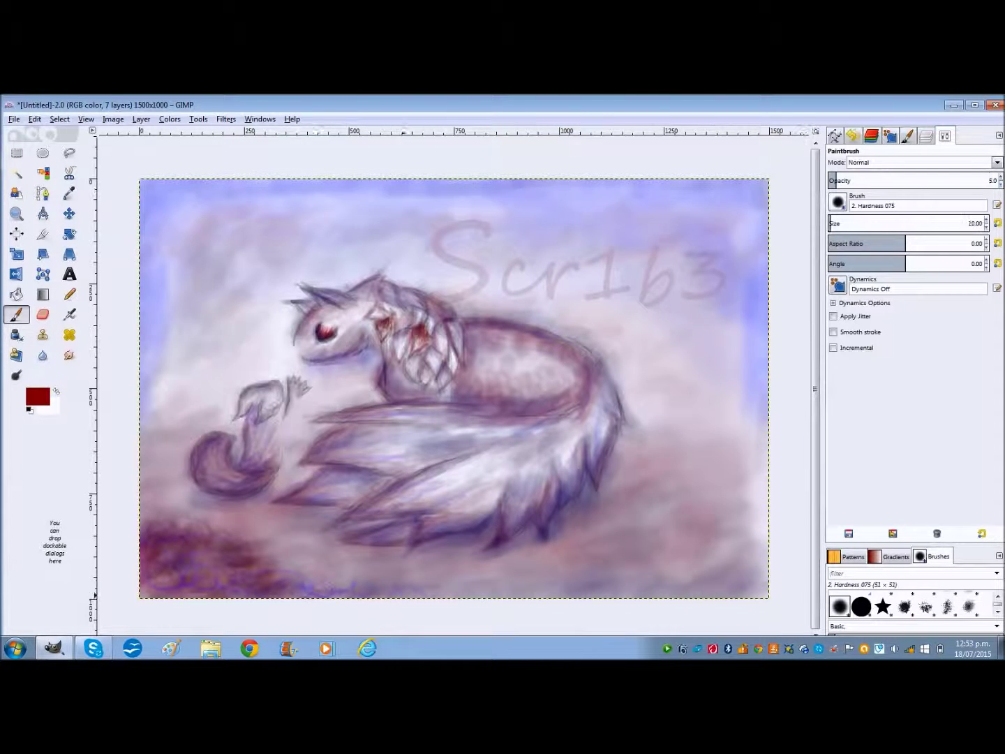
left_click(38, 397)
left_click(227, 420)
left_click(37, 397)
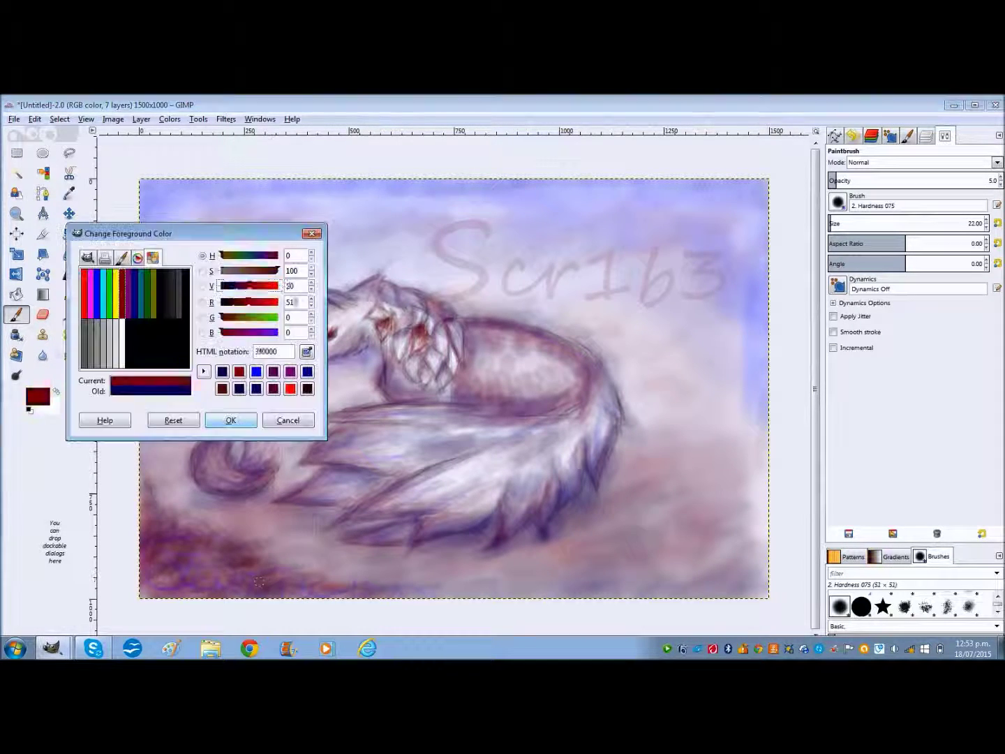
left_click(227, 419)
Paint soft purple-pink strokes across the upper-left sky
left_click_drag(265, 203, 328, 211)
left_click_drag(174, 213, 306, 209)
mouse_move(148, 272)
left_mouse_down()
mouse_move(187, 283)
mouse_move(321, 209)
left_mouse_up()
mouse_move(147, 307)
left_mouse_down()
mouse_move(160, 349)
mouse_move(402, 181)
left_mouse_up()
Set a dark red secondary colour, swap colours, and darken the top, right and bottom edges
left_click(48, 406)
left_click(224, 418)
key("x")
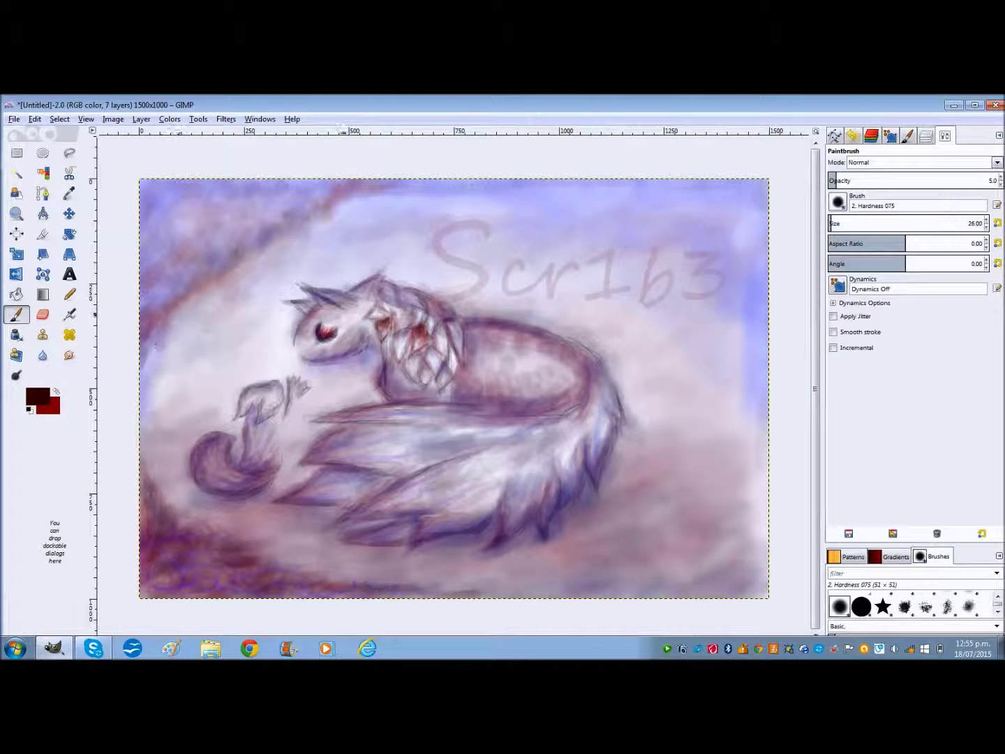
mouse_move(151, 183)
left_mouse_down()
mouse_move(732, 183)
mouse_move(764, 237)
left_mouse_up()
left_click_drag(552, 586, 656, 574)
mouse_move(747, 548)
left_mouse_down()
mouse_move(629, 594)
mouse_move(516, 590)
left_mouse_up()
Add blue strokes near the fox's ear
left_click_drag(622, 541, 488, 576)
left_click(38, 397)
left_click(231, 420)
left_click_drag(175, 349, 272, 302)
Switch to dark brown and paint dark strokes down the upper-left sky
left_click(38, 397)
left_click(227, 418)
left_click_drag(196, 342, 140, 405)
left_click_drag(252, 264, 175, 311)
left_click_drag(174, 370, 140, 481)
mouse_move(160, 419)
left_mouse_down()
mouse_move(243, 347)
mouse_move(279, 251)
mouse_move(363, 203)
left_mouse_up()
Alternate red and dark brown to darken the upper sky, watermark edges and lower canvas
key("x")
mouse_move(544, 222)
left_mouse_down()
mouse_move(670, 183)
mouse_move(619, 223)
left_mouse_up()
key("x")
mouse_move(744, 234)
left_mouse_down()
mouse_move(740, 181)
mouse_move(764, 551)
mouse_move(694, 221)
left_mouse_up()
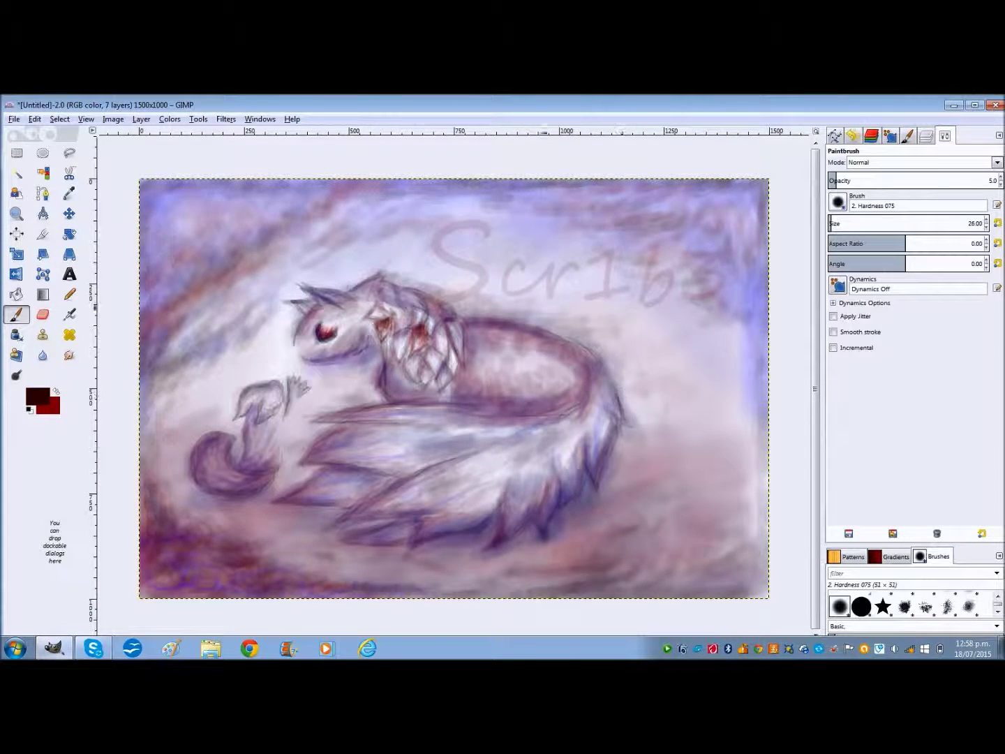
mouse_move(448, 558)
left_mouse_down()
mouse_move(562, 576)
mouse_move(666, 543)
left_mouse_up()
With navy, darken the tail's right side and the lower-left and lower-right canvas
left_click(196, 329)
left_click_drag(629, 342, 652, 464)
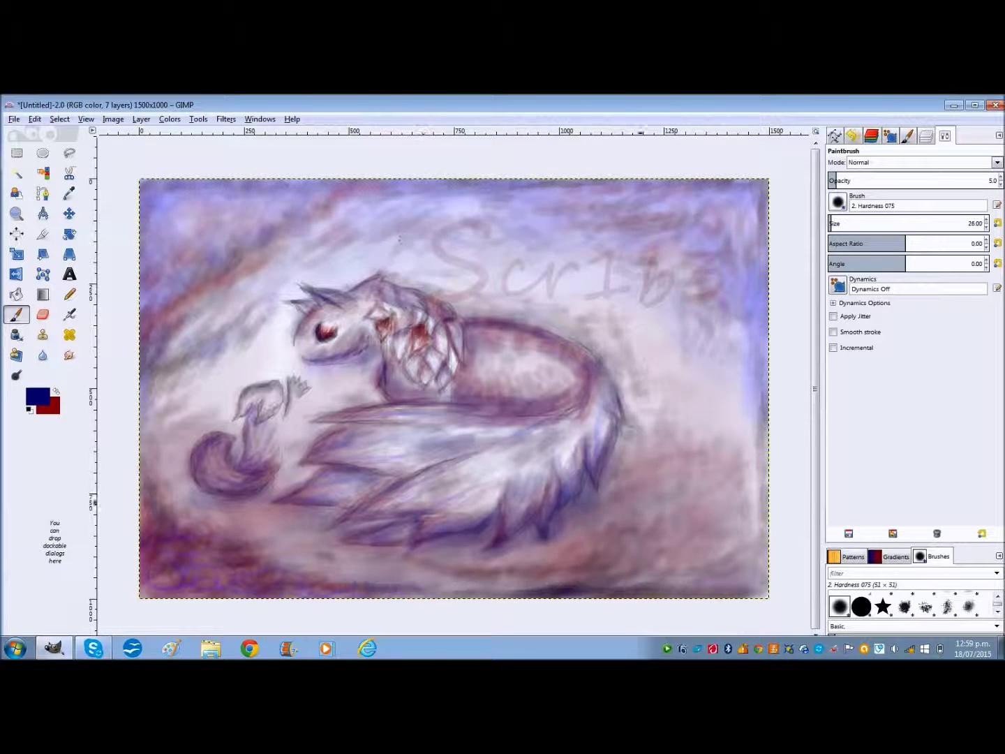
left_click_drag(615, 516, 663, 531)
left_click_drag(237, 518, 377, 558)
left_click_drag(314, 558, 377, 583)
left_click_drag(160, 496, 310, 567)
left_click_drag(181, 513, 573, 544)
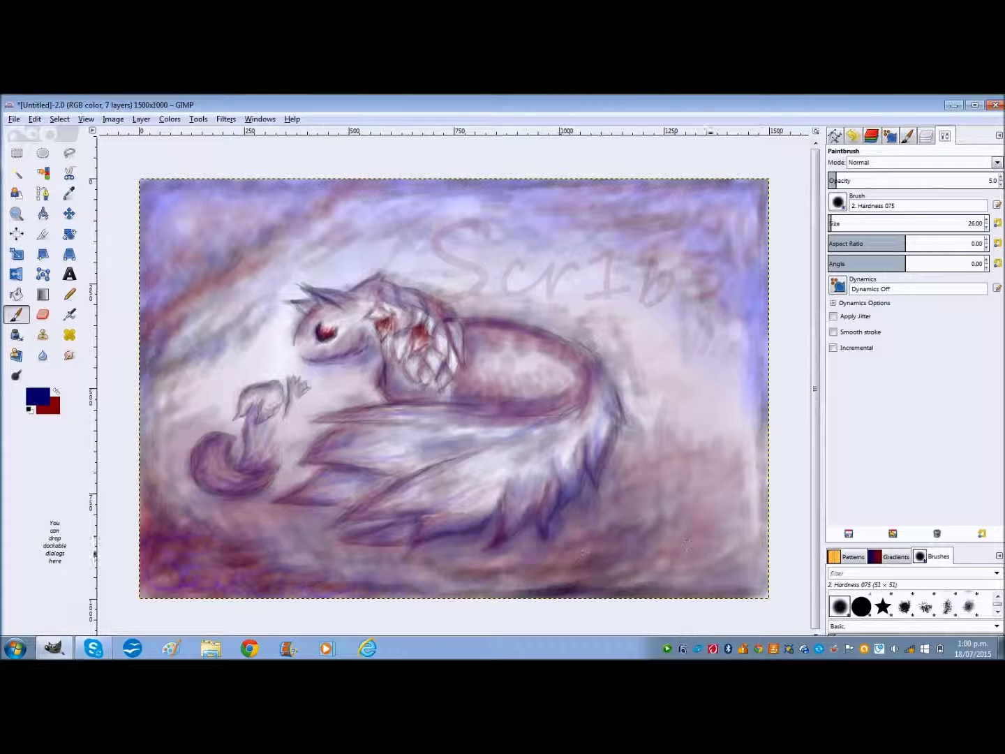
left_click_drag(613, 579, 747, 524)
Add faint dark red strokes low on the right, then faint navy strokes lower left
left_click(38, 397)
left_click_drag(699, 590, 761, 582)
left_click_drag(763, 496, 764, 562)
left_click(195, 328)
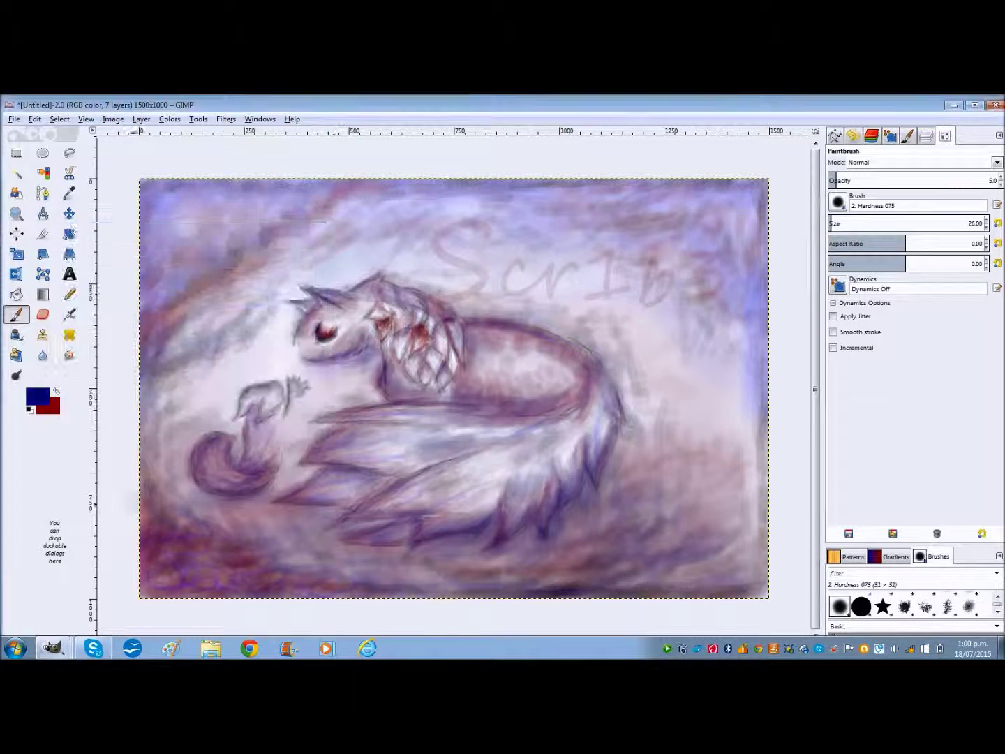
left_click_drag(139, 590, 315, 586)
left_click_drag(315, 436, 425, 503)
Deepen the tail with faint strokes and darken the fox's body with a larger brush
mouse_move(292, 419)
left_mouse_down()
mouse_move(426, 429)
mouse_move(534, 419)
mouse_move(607, 493)
left_mouse_up()
left_click_drag(370, 509, 580, 454)
mouse_move(311, 468)
left_mouse_down()
mouse_move(515, 455)
mouse_move(499, 497)
left_mouse_up()
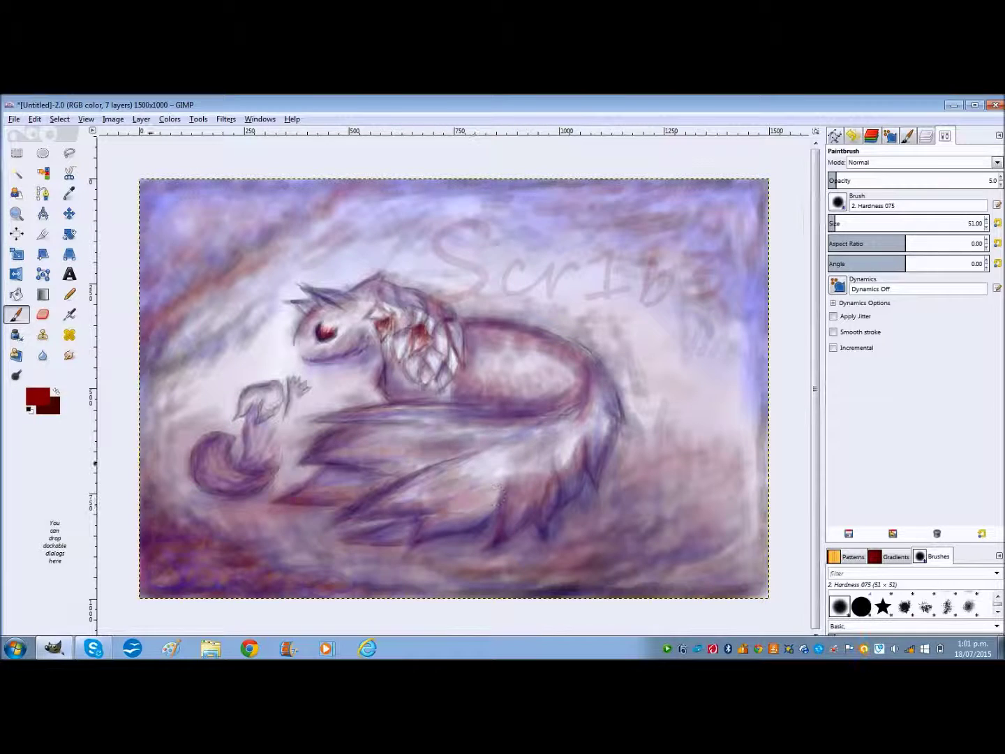
left_click_drag(385, 454, 495, 450)
mouse_move(597, 440)
left_mouse_down()
mouse_move(517, 531)
mouse_move(446, 471)
left_mouse_up()
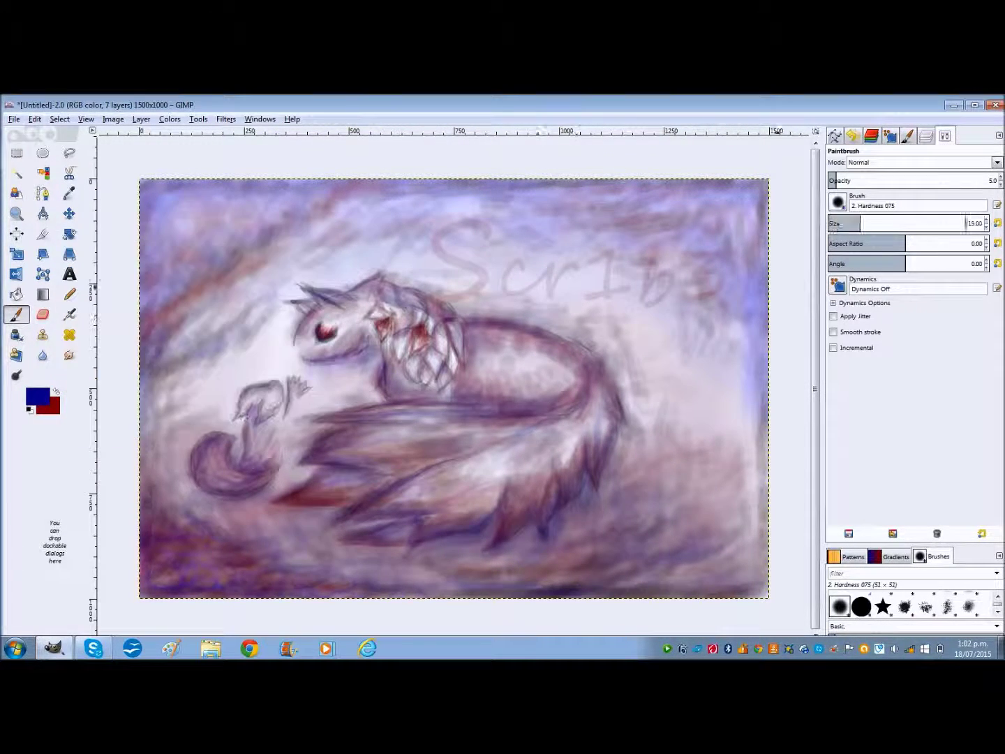
key("bracketright")
key("bracketright")
key("bracketright")
left_click_drag(555, 363, 472, 394)
Darken the lower-right background with one more faint stroke
key("ctrl+shift+e")
key("Escape")
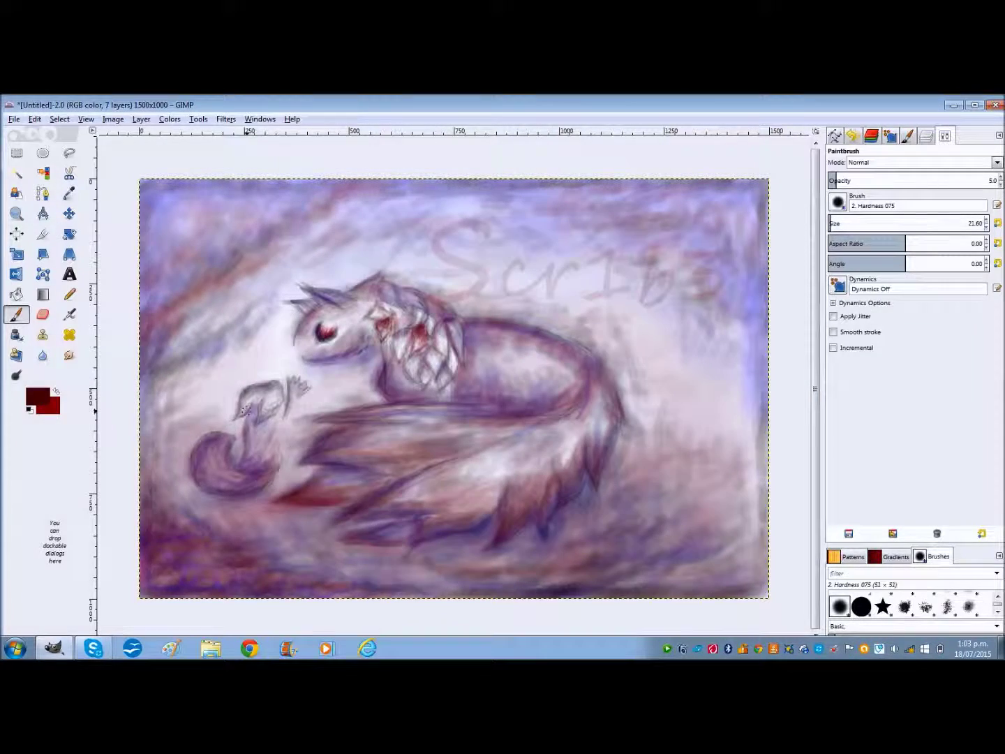
left_click_drag(660, 510, 719, 458)
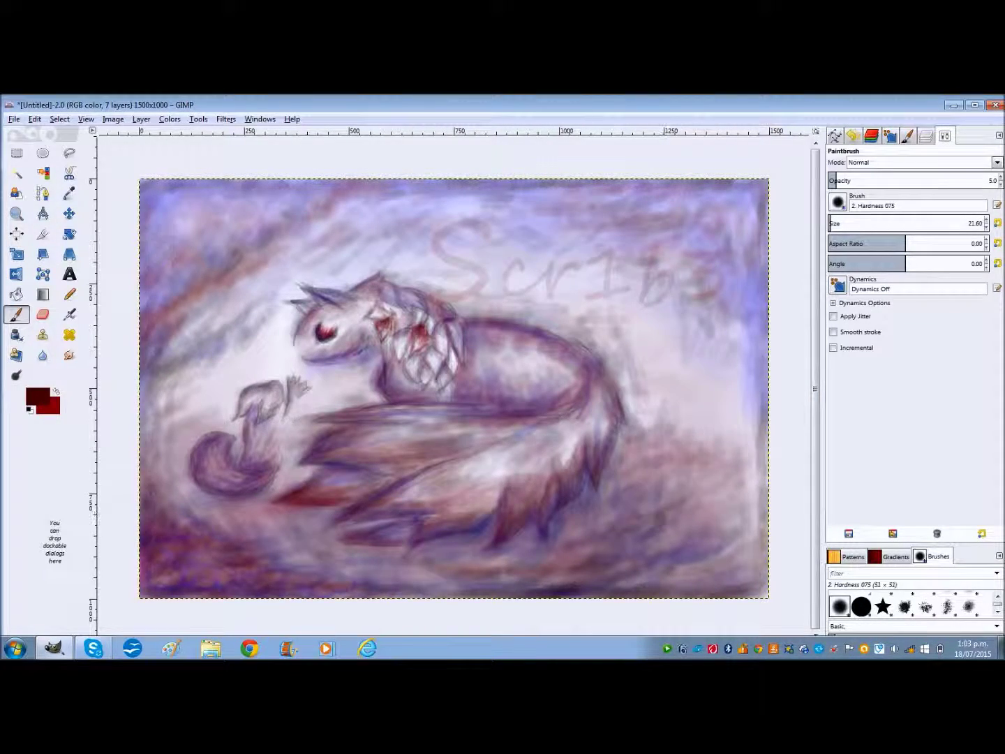
Export the painting as 'Amongst the gloom.png'
key("ctrl+shift+e")
type("Amongst the gloom")
key("Return")
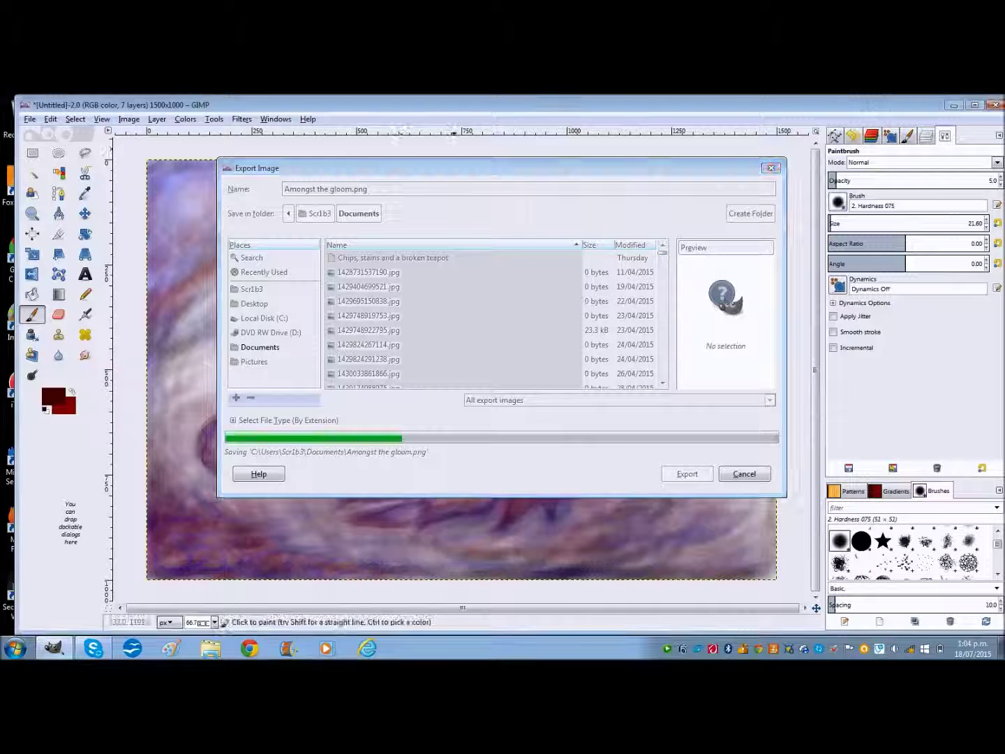